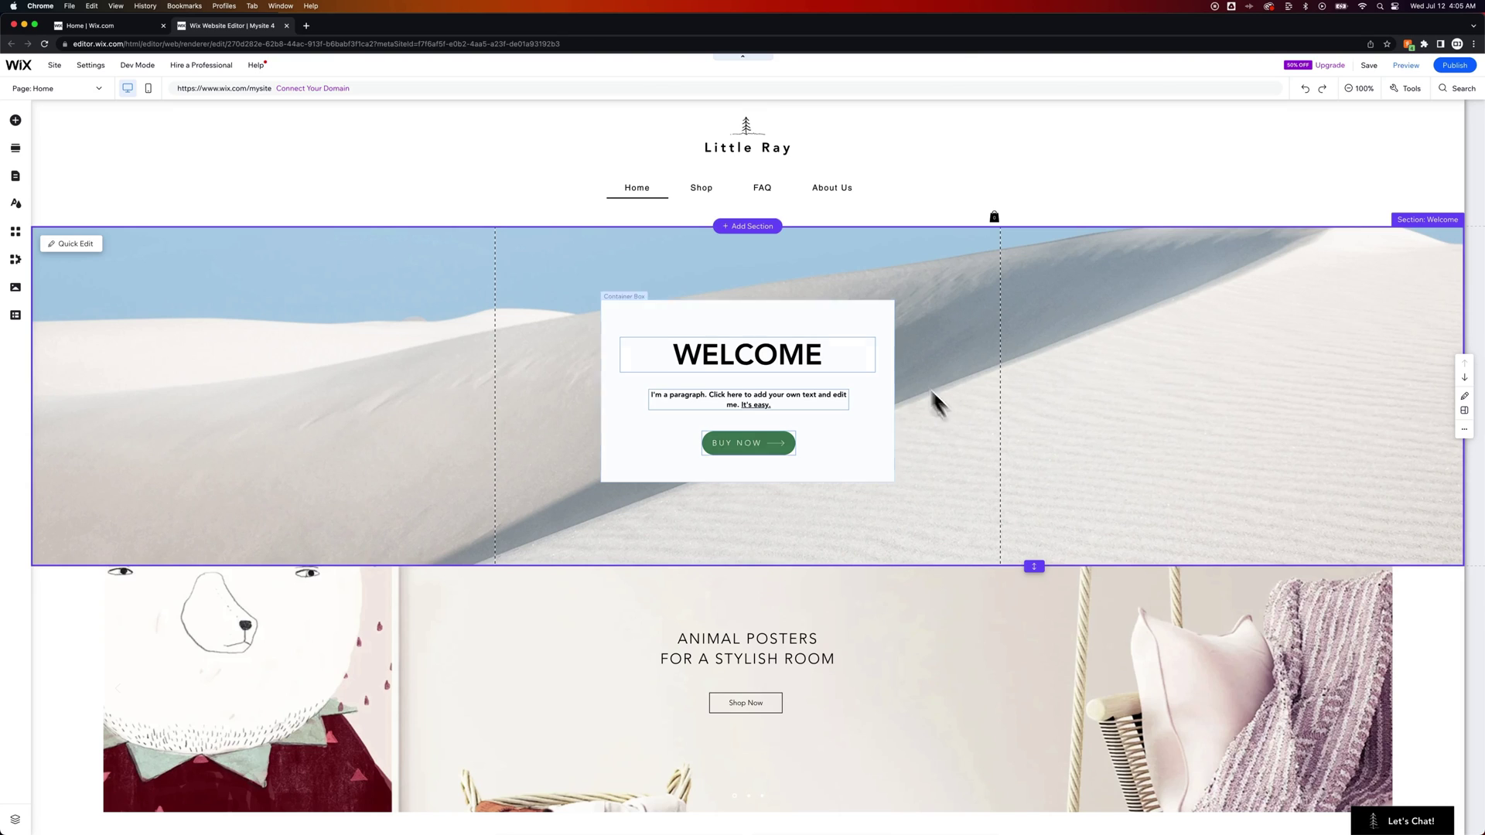
- Set the header's scroll behavior to Freezes in its scroll settings
left_click(947, 142)
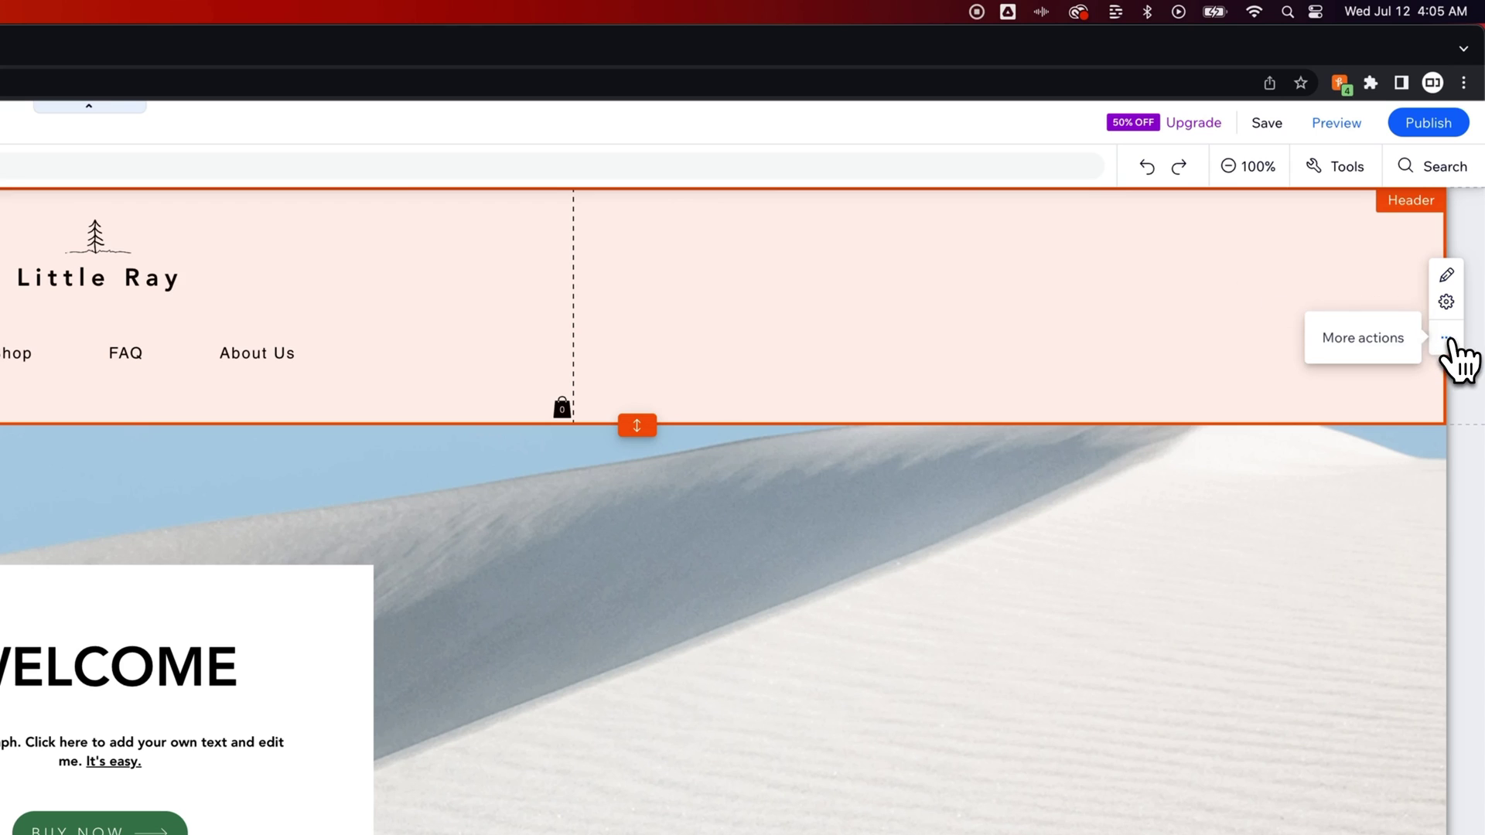
left_click(1447, 341)
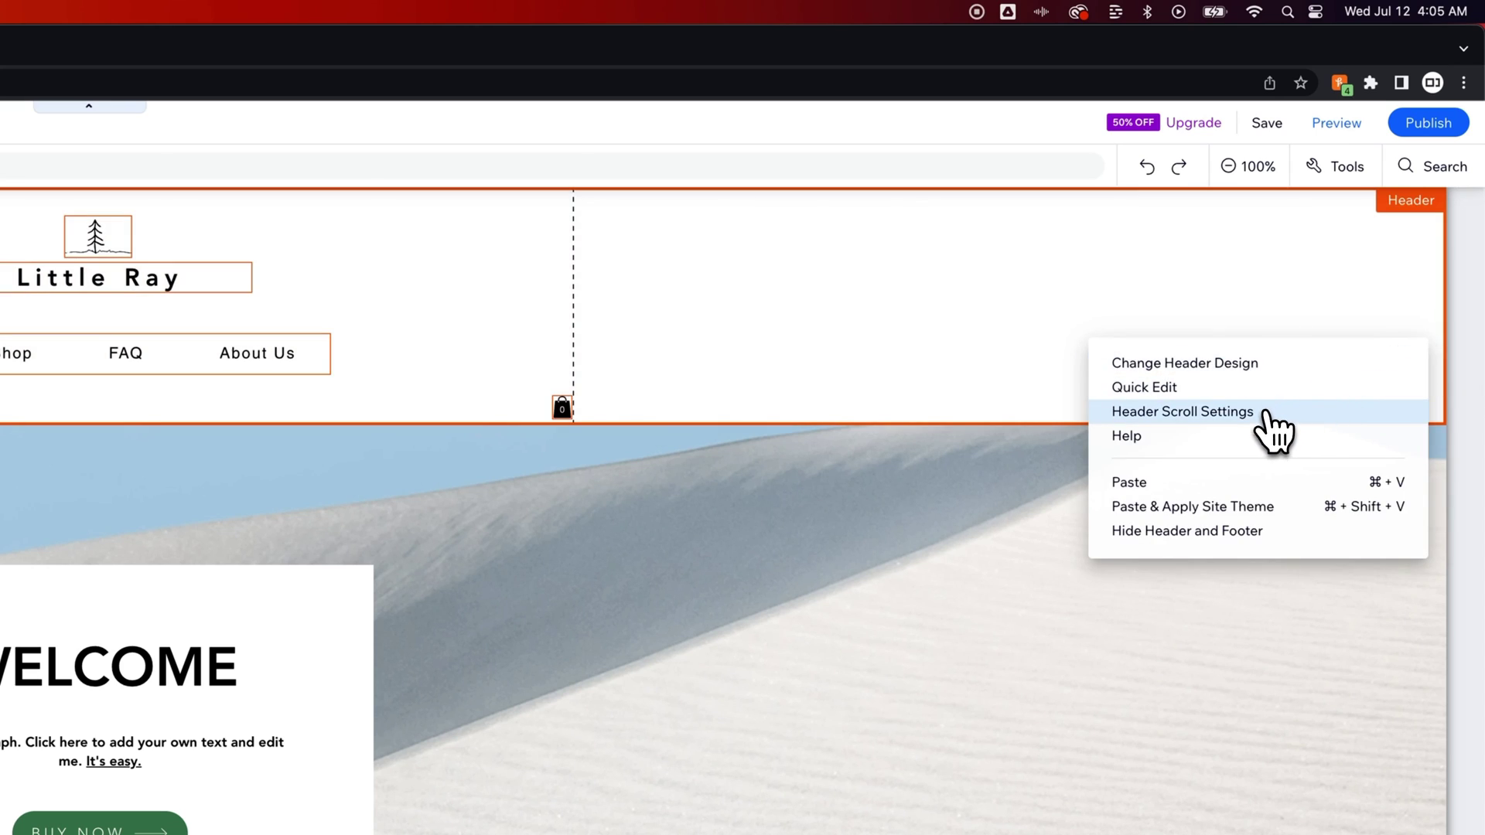
left_click(1266, 413)
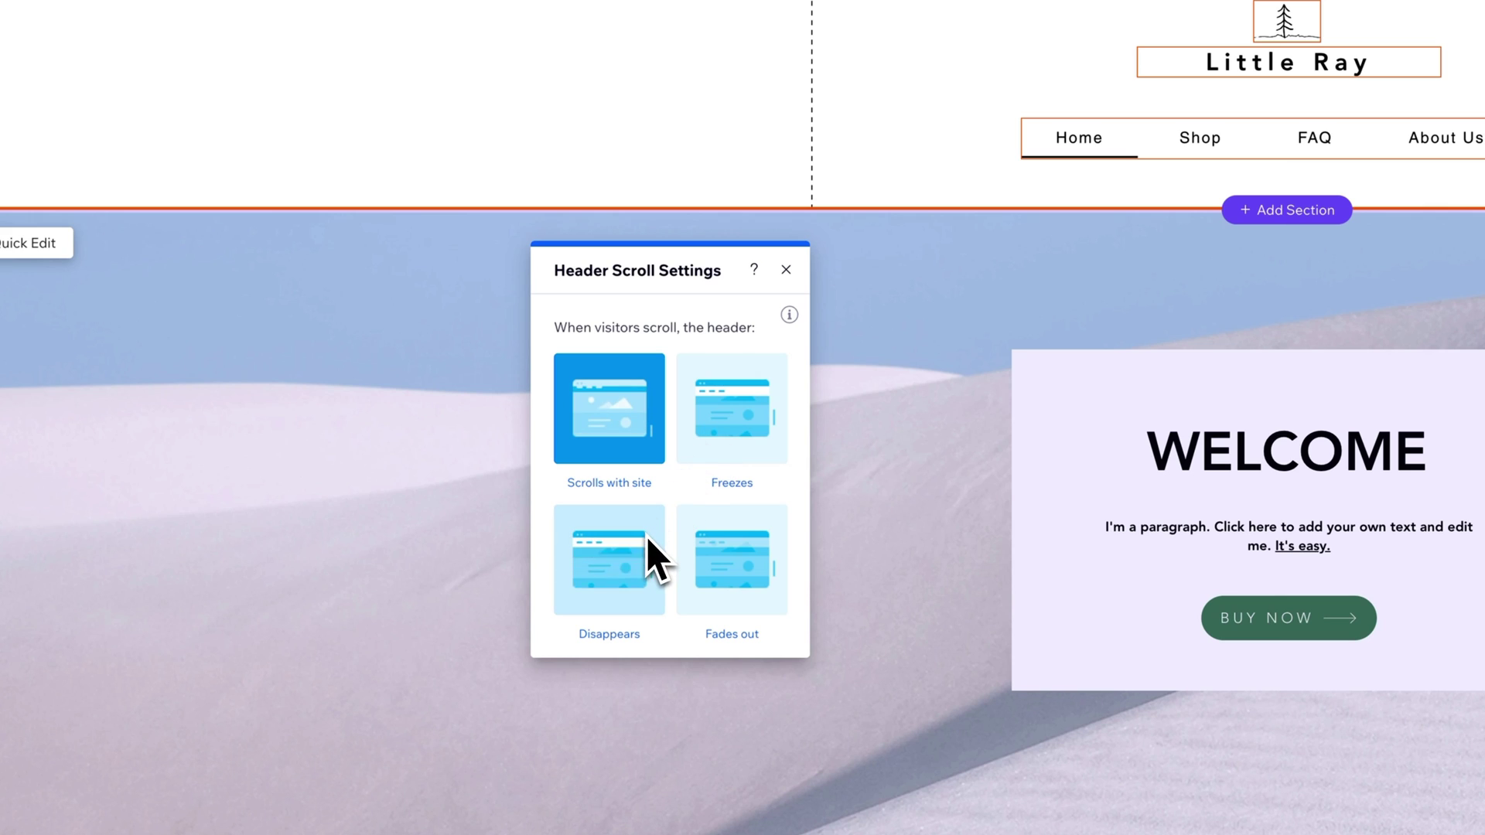
left_click(727, 415)
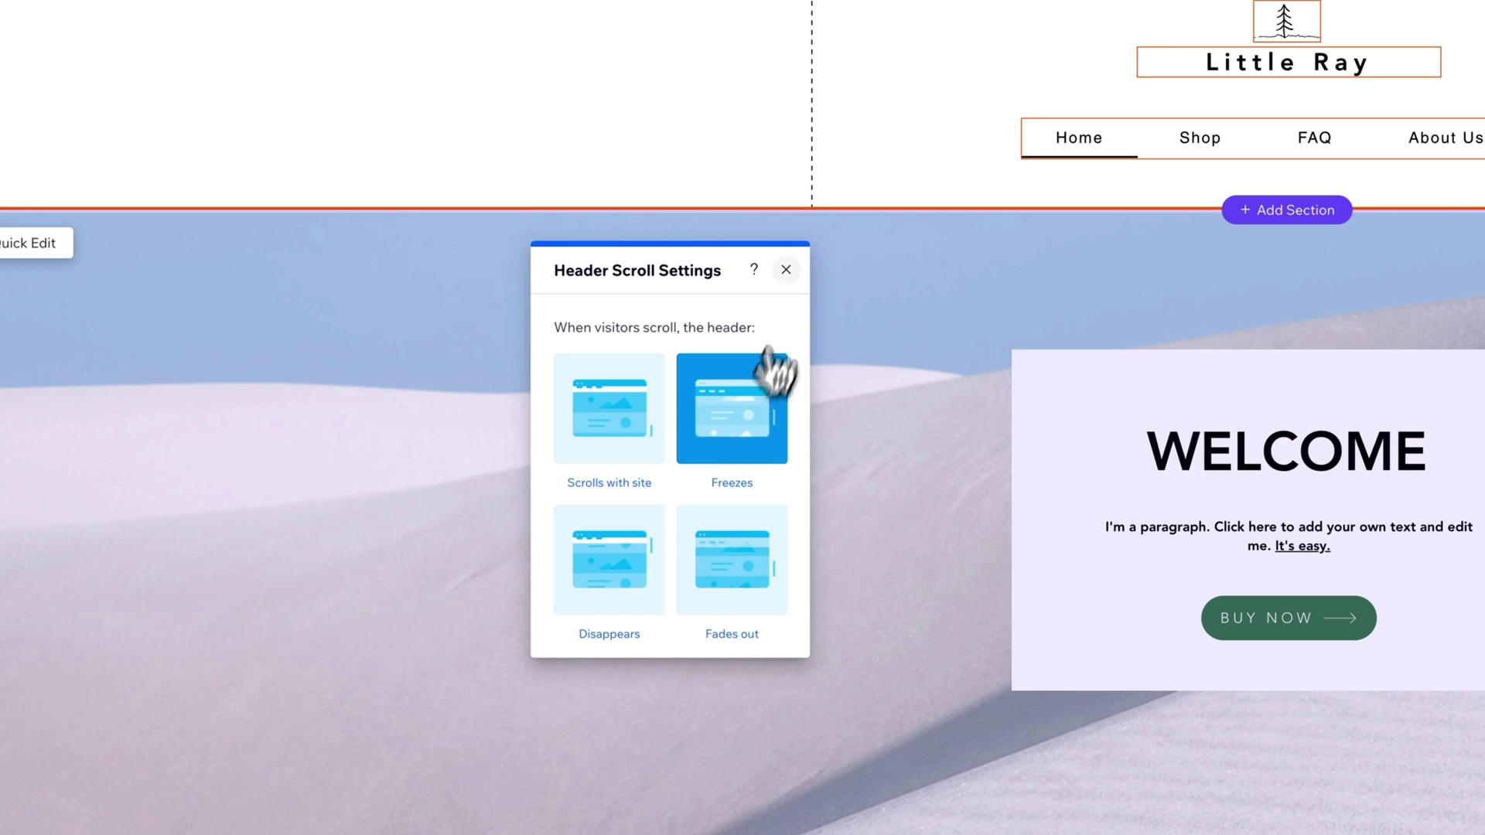
left_click(786, 269)
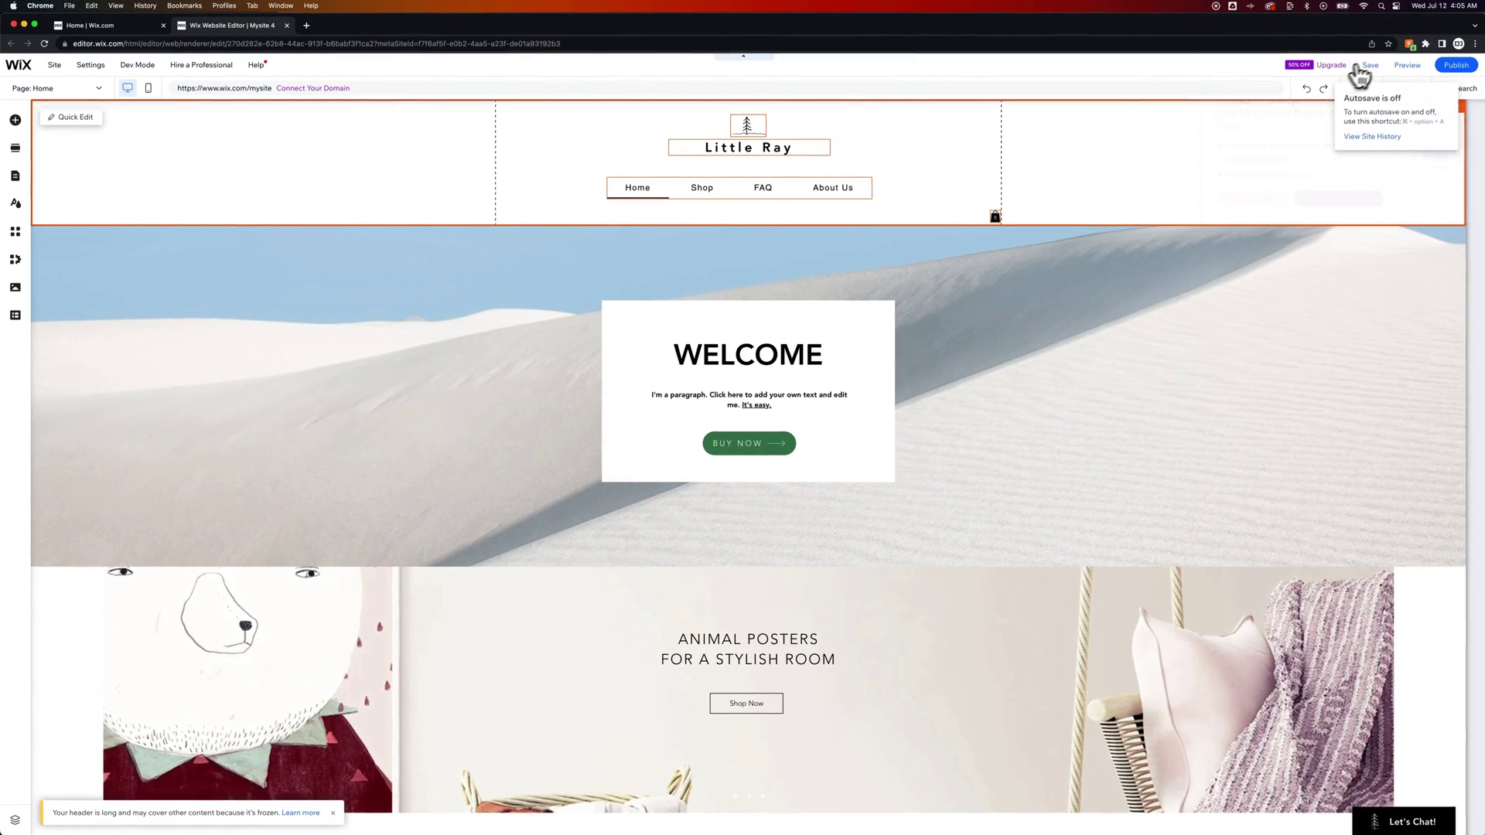
- Preview the site to check how the frozen header overlaps the page content while scrolling, and return to the editor
left_click(1365, 67)
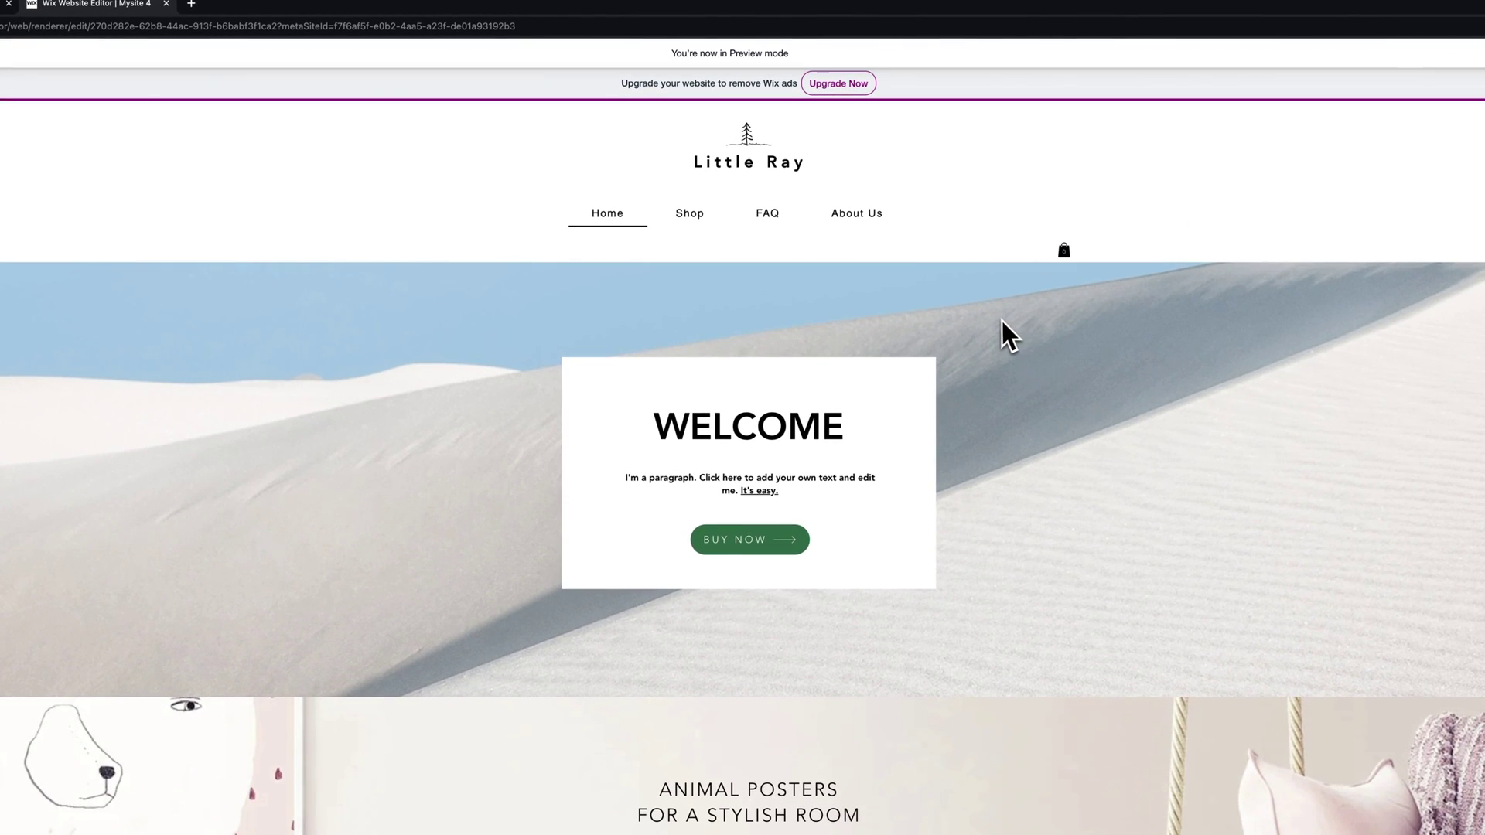
scroll(1001, 320, "down", 4)
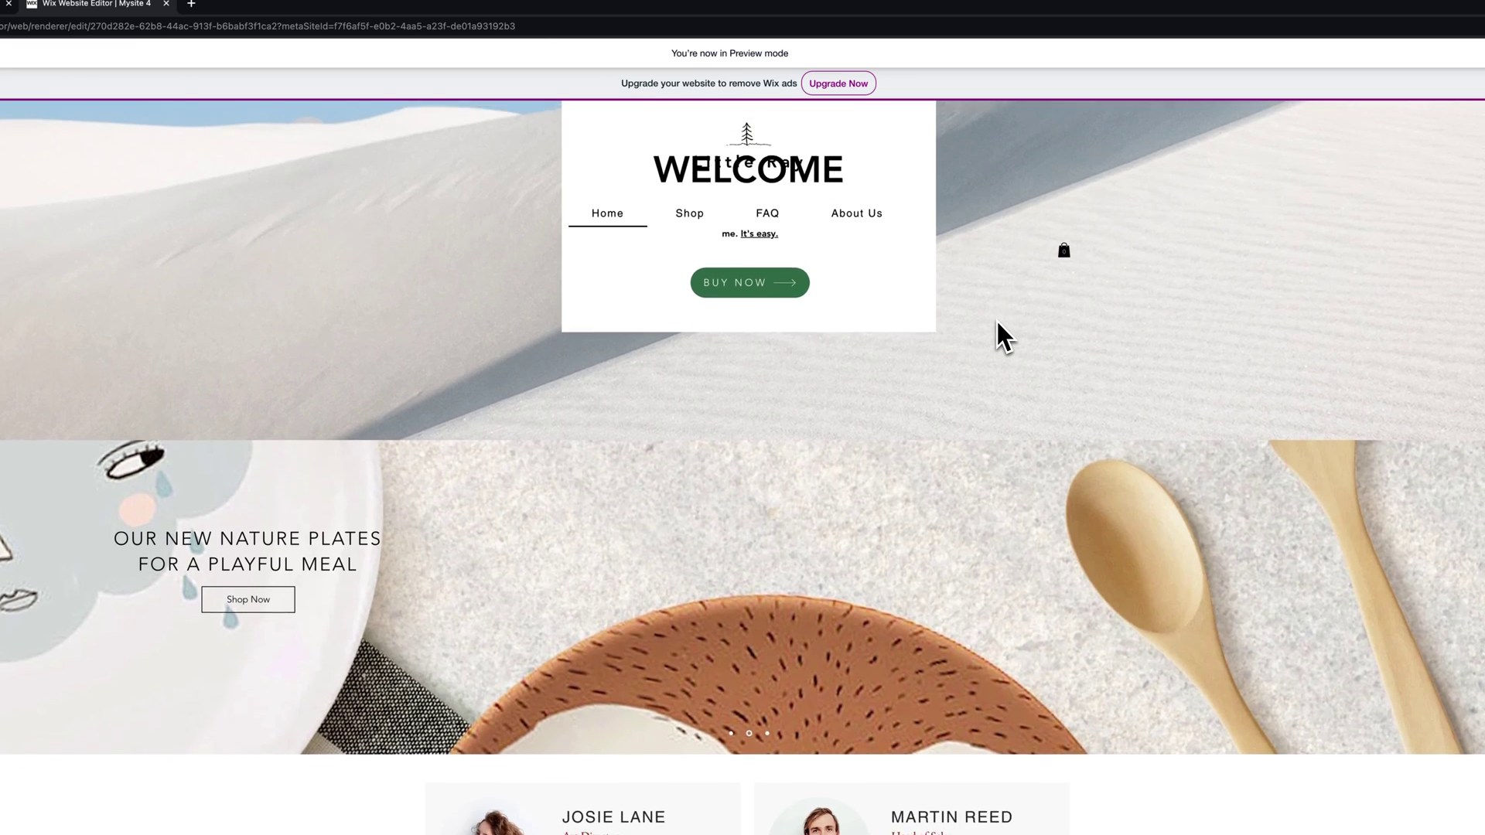
scroll(997, 323, "down", 8)
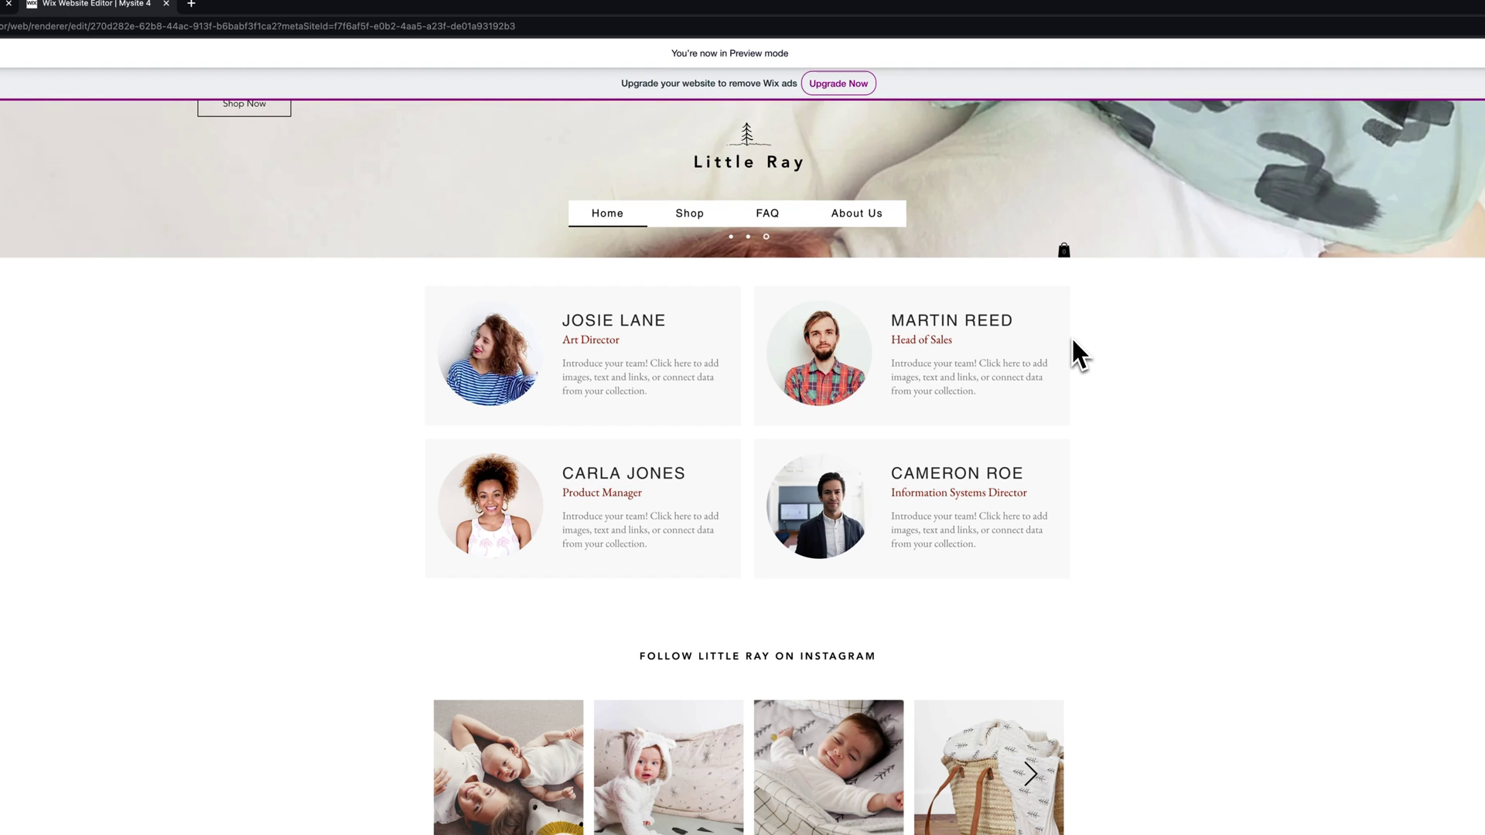
scroll(1072, 354, "up", 10)
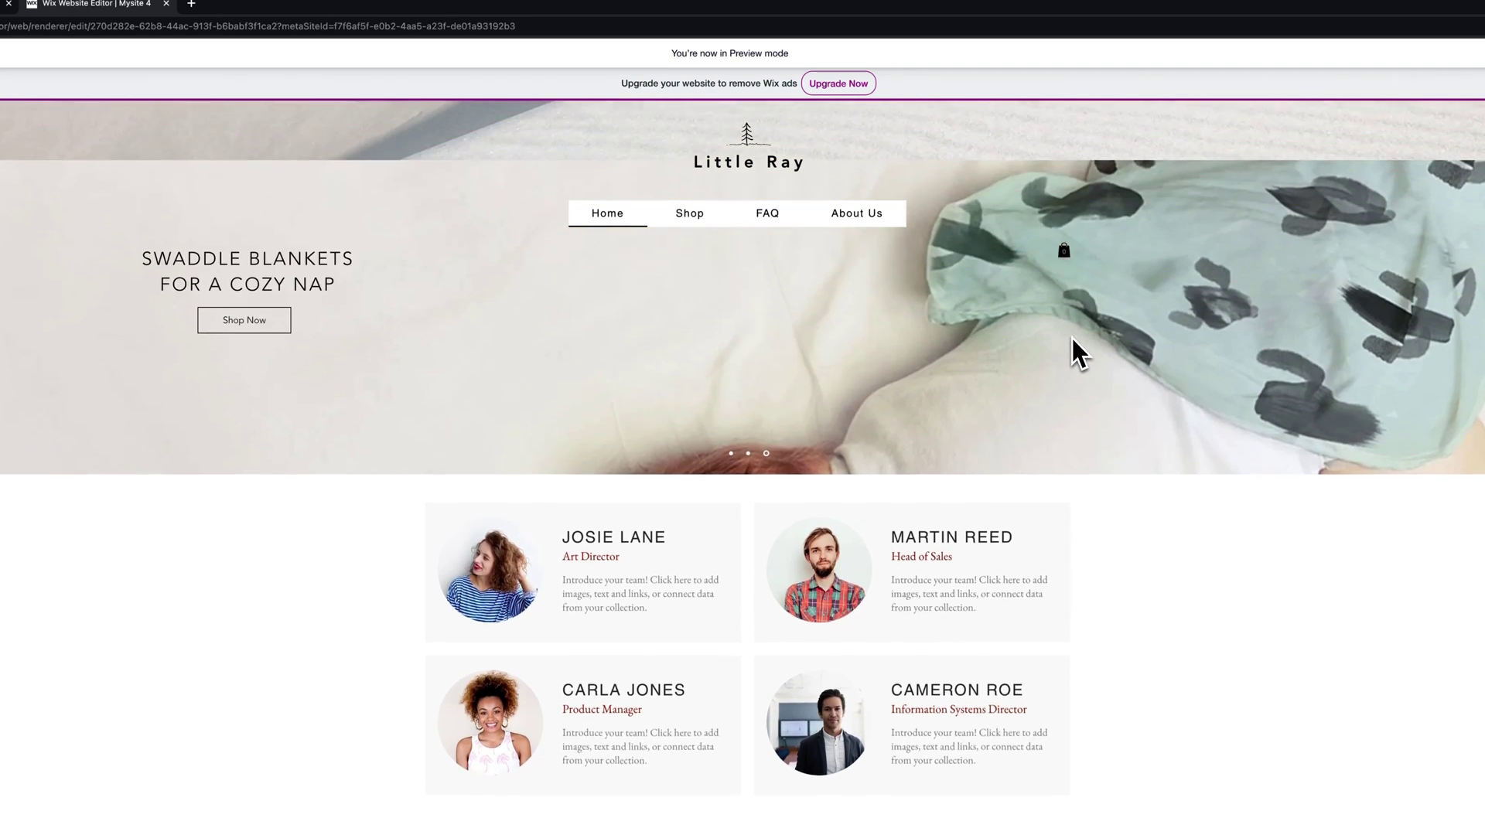
scroll(1072, 337, "up", 2)
scroll(1072, 337, "down", 2)
scroll(1050, 277, "up", 2)
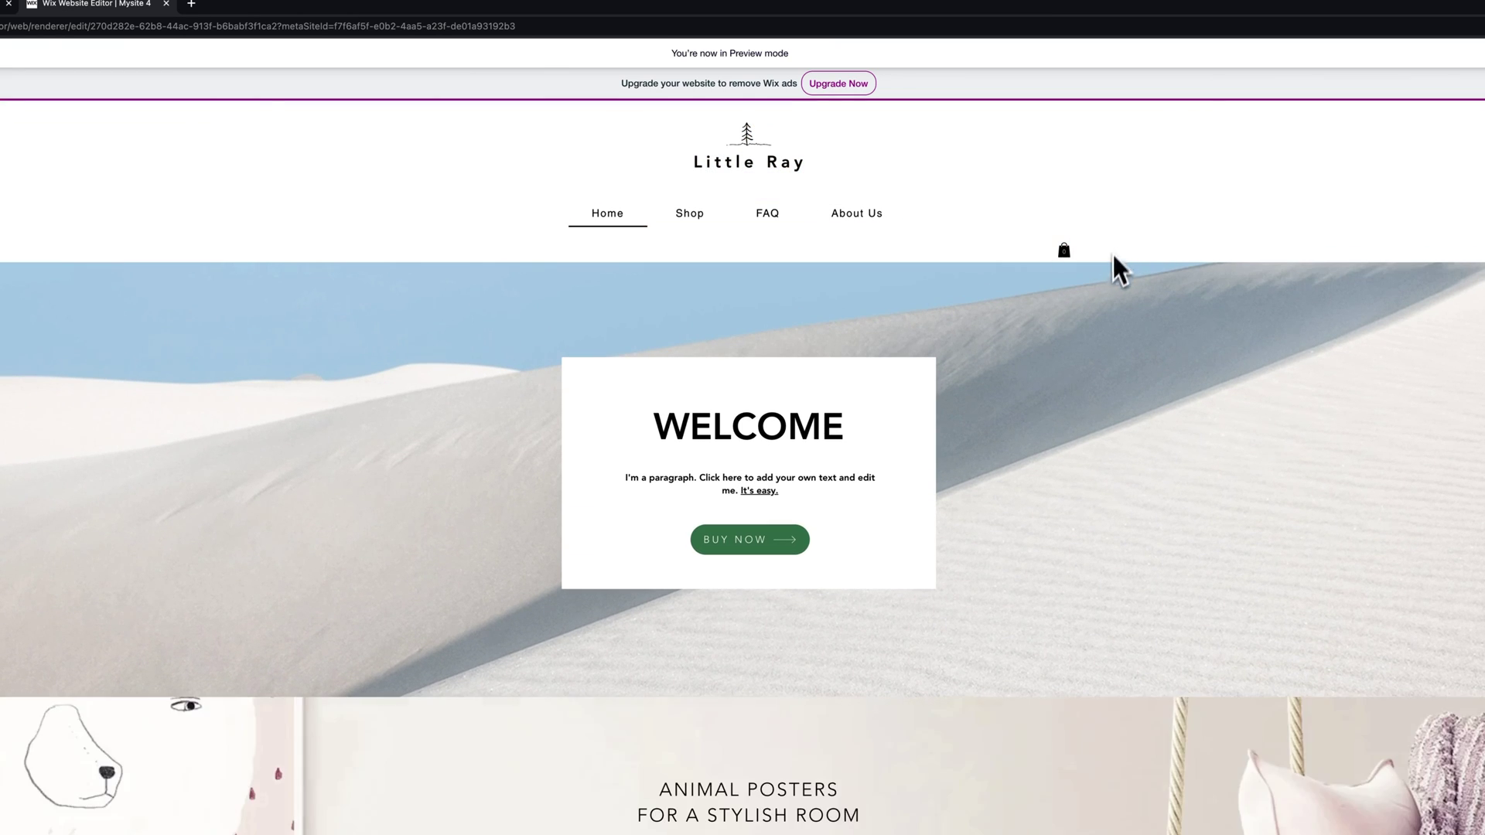
scroll(1081, 371, "down", 3)
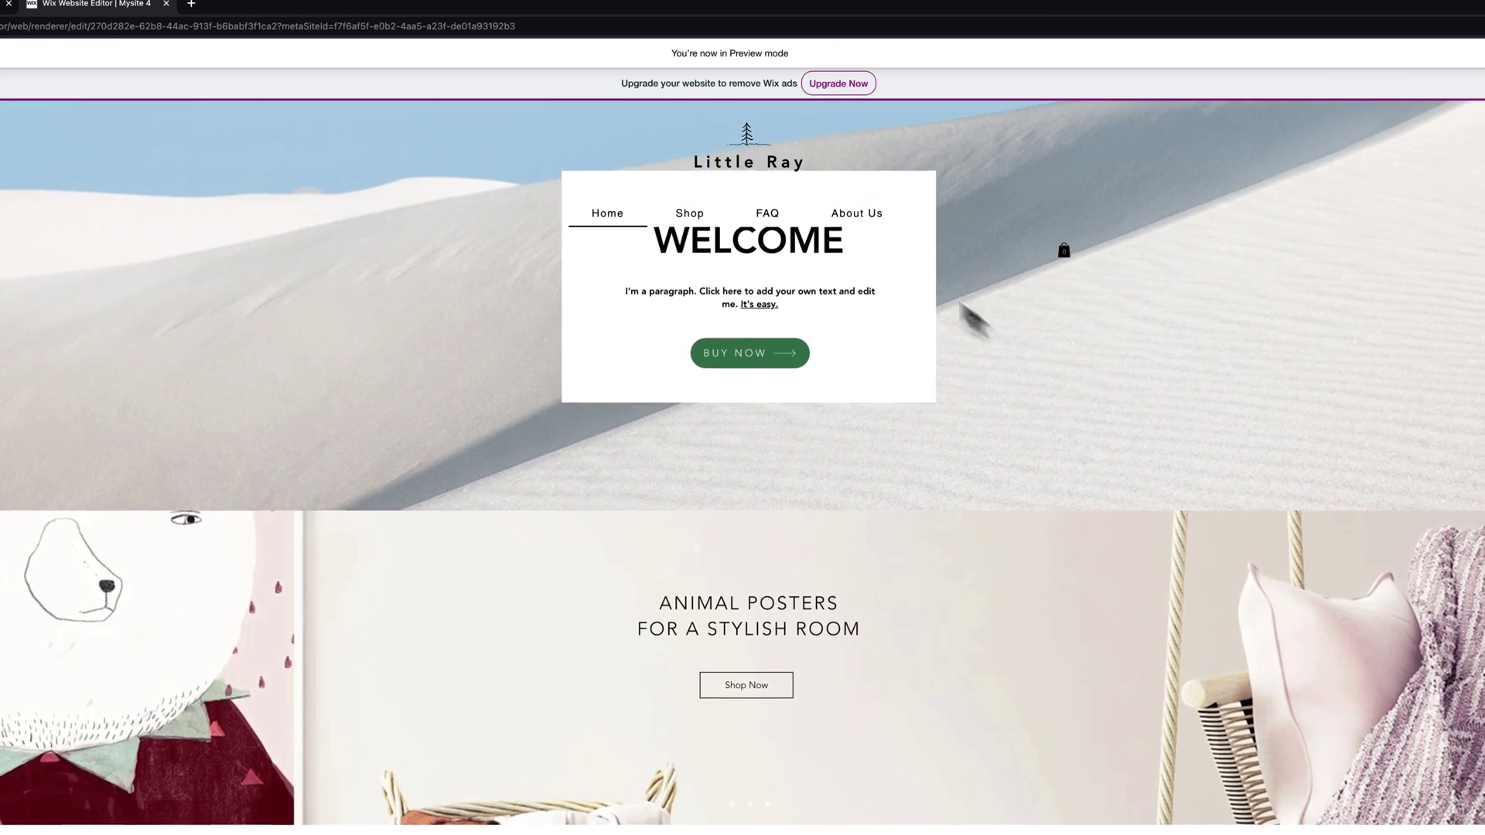
mouse_move(843, 210)
scroll(950, 209, "up", 3)
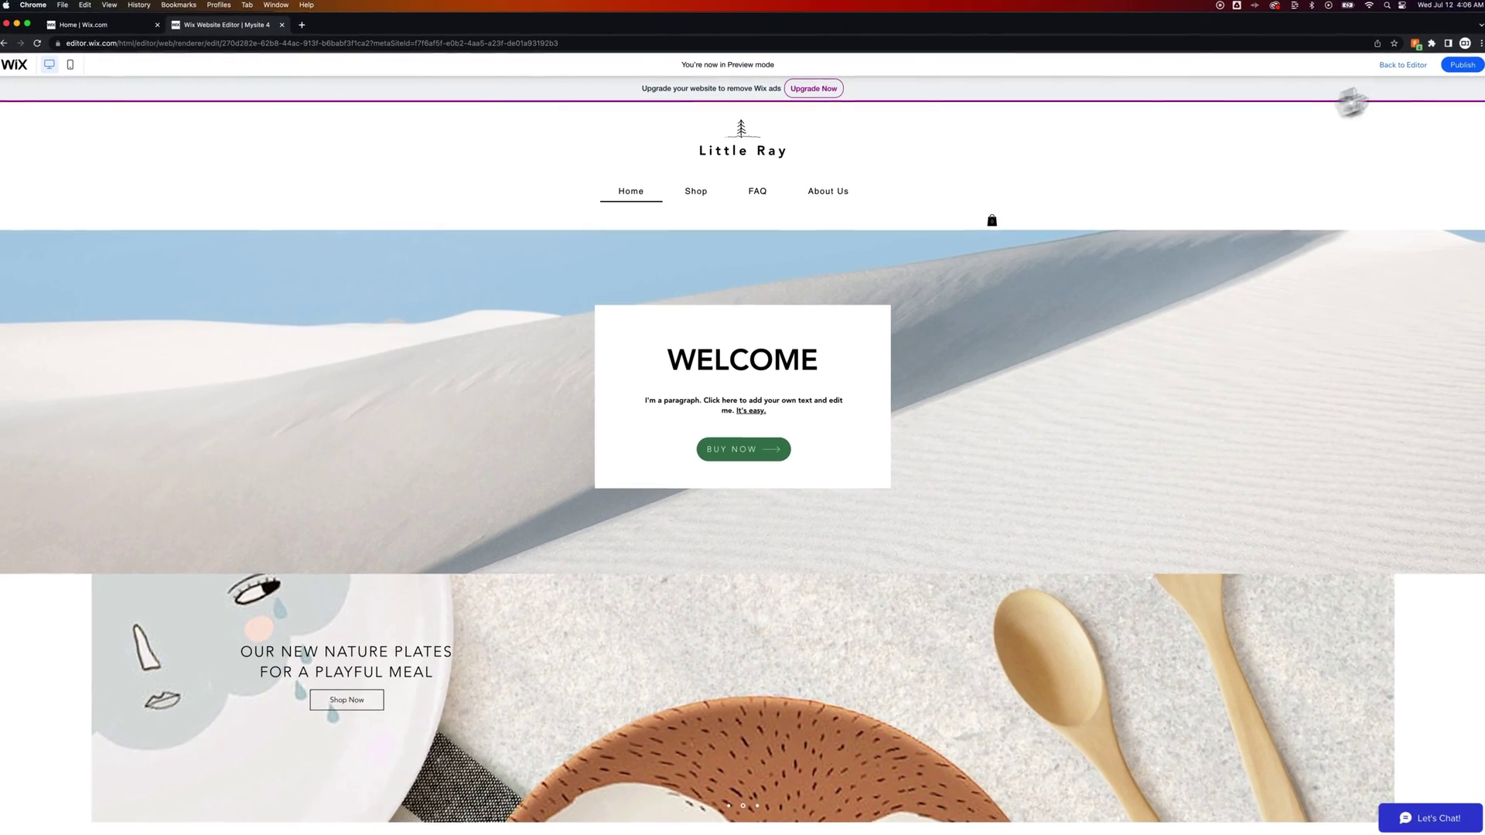
left_click(1404, 65)
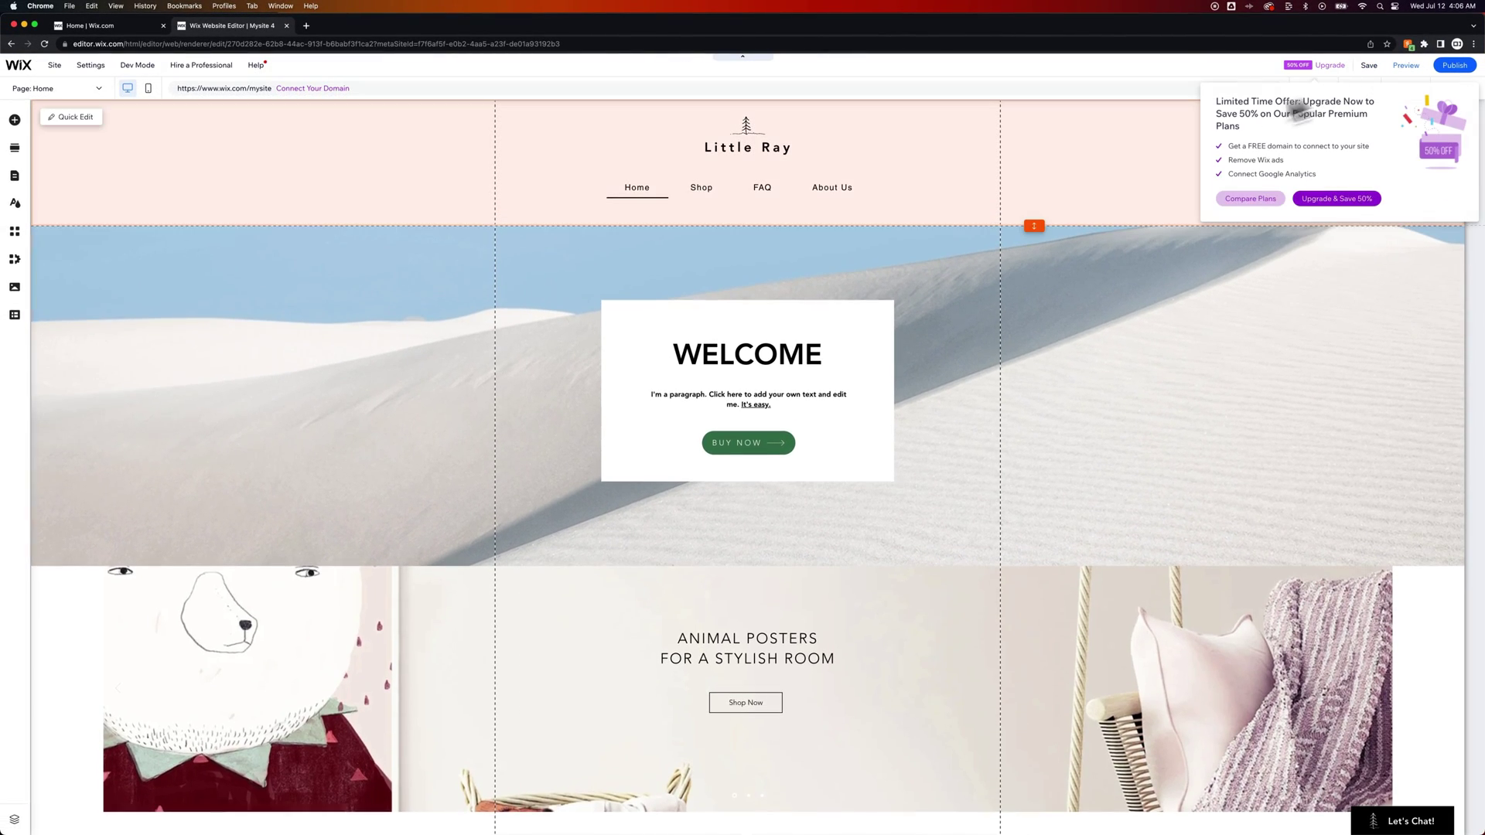
- Change the header design to the themed header with a solid background and a bottom border line
left_click(1129, 147)
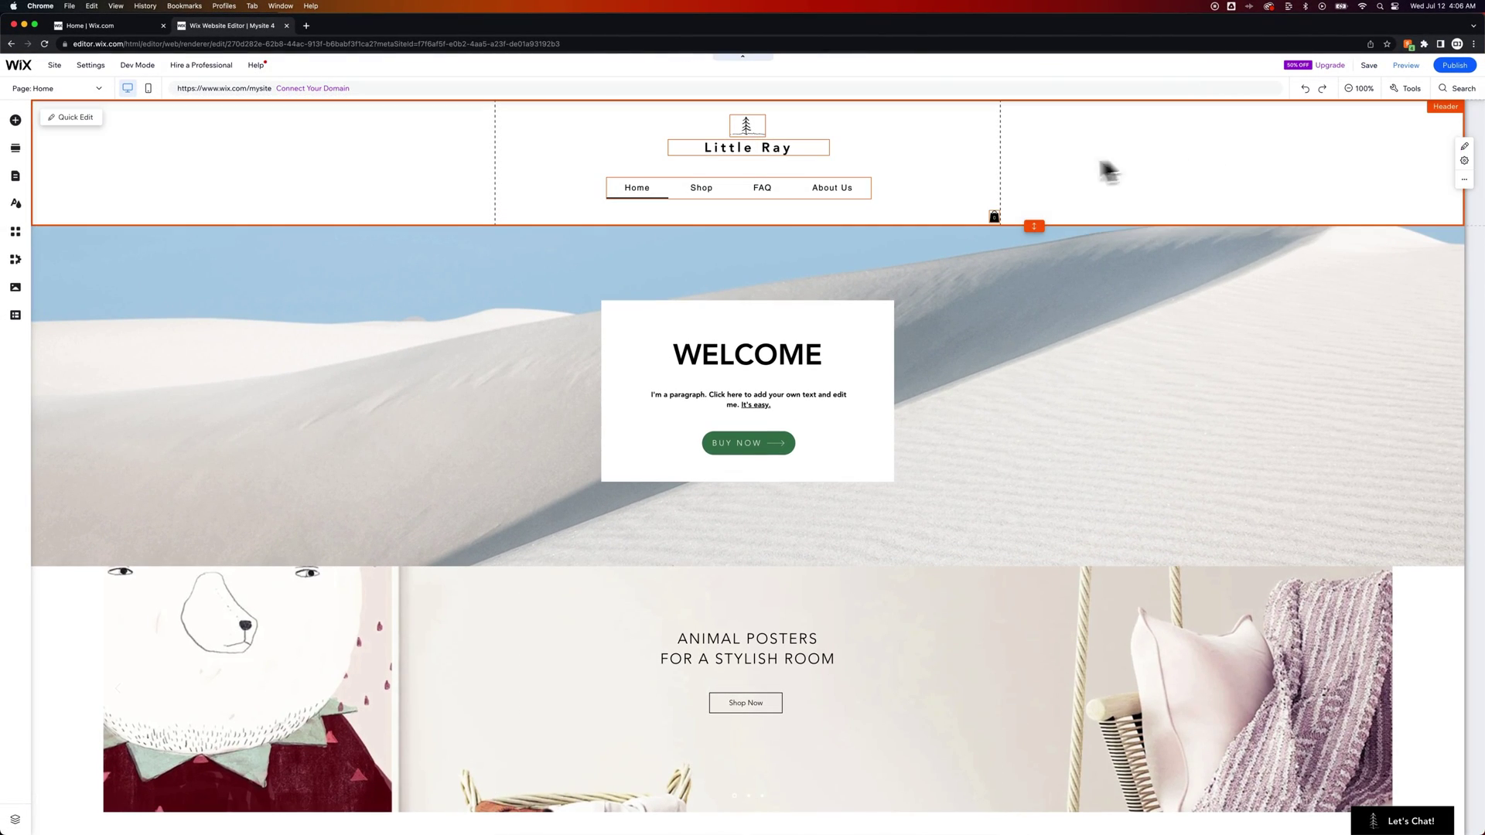
left_click(569, 167)
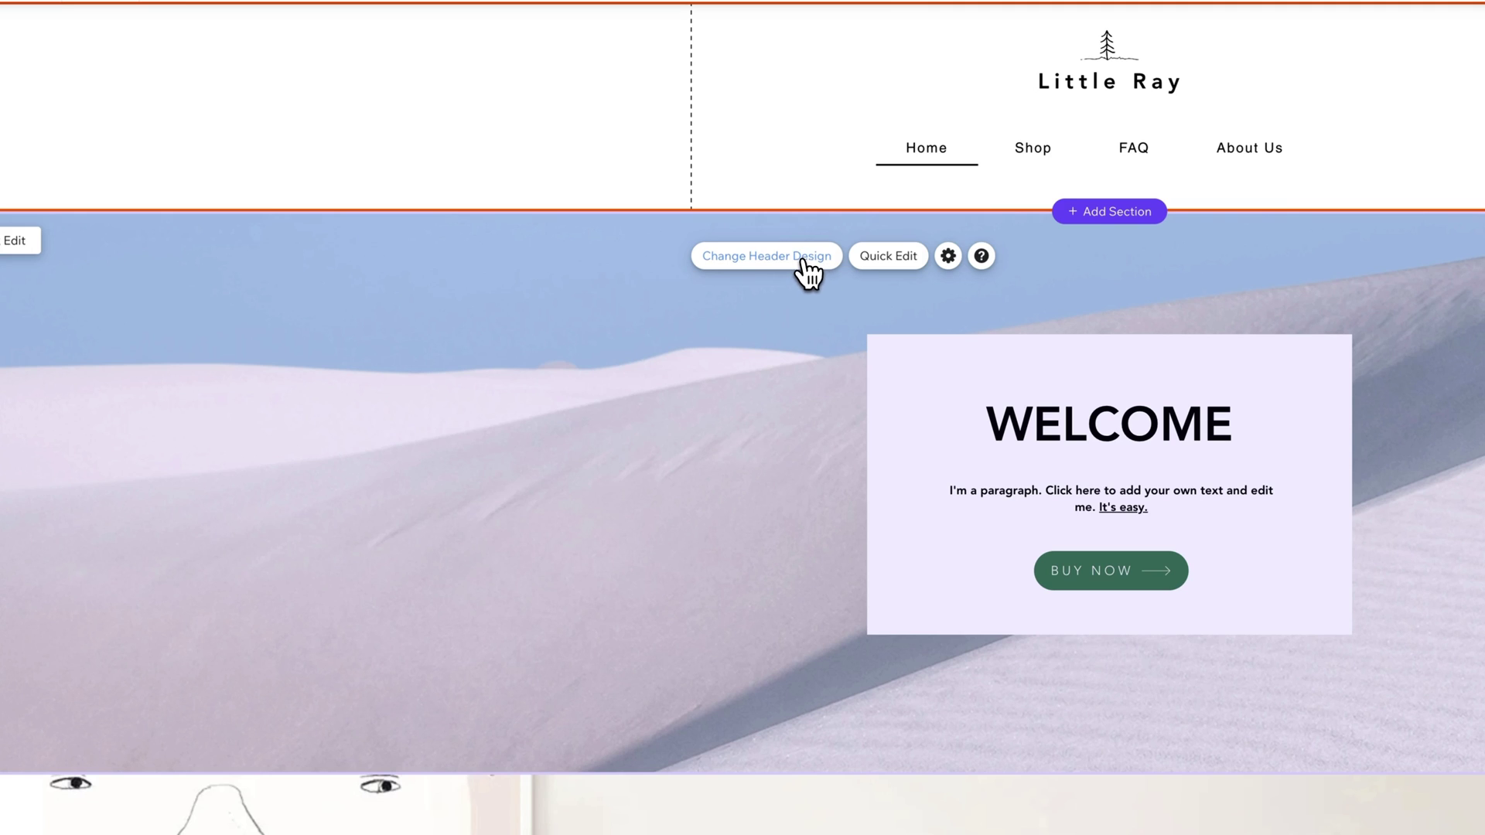
left_click(804, 259)
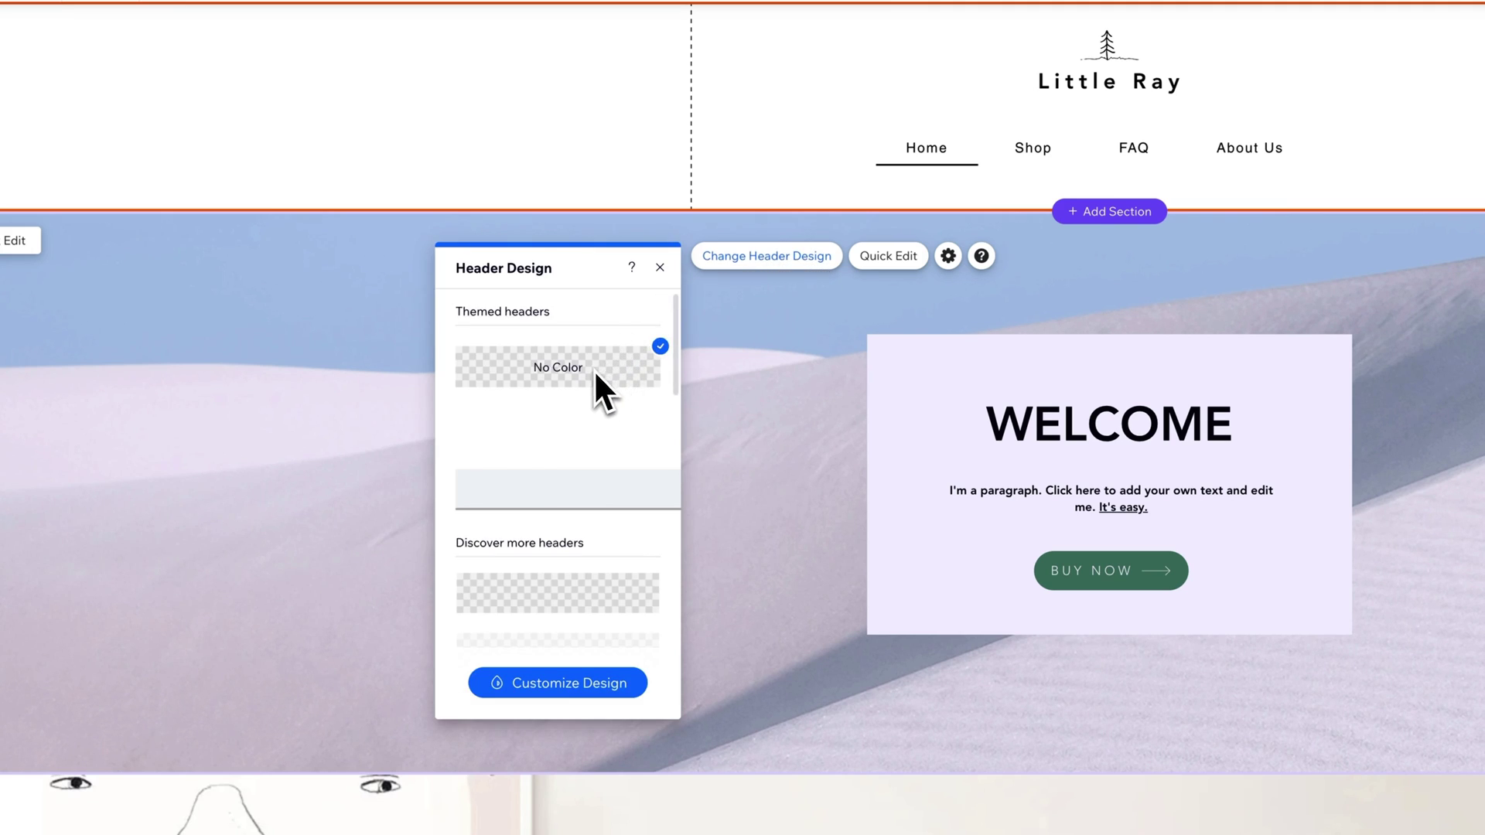
scroll(593, 387, "down", 3)
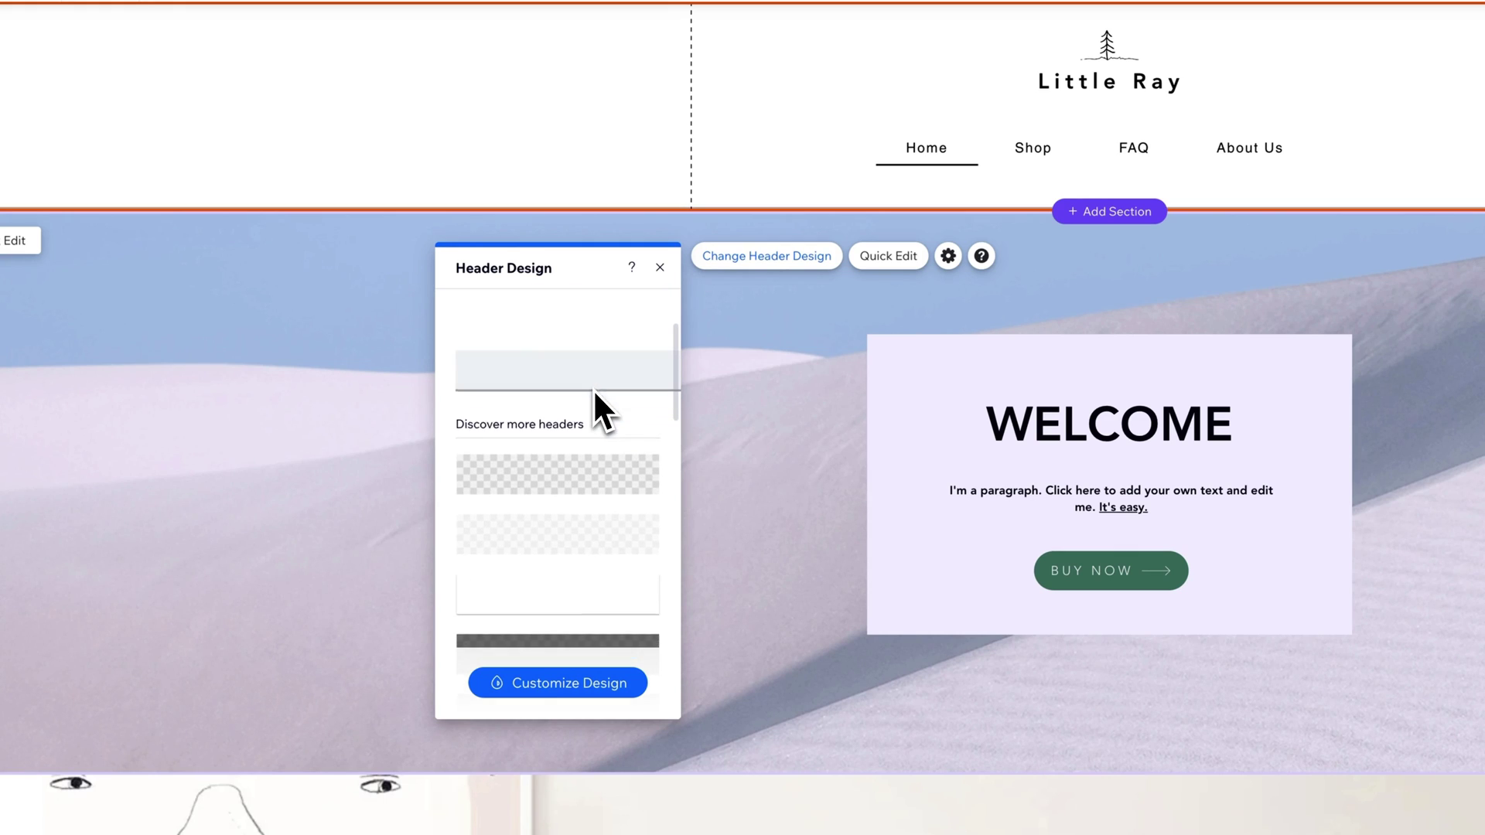
scroll(566, 434, "up", 3)
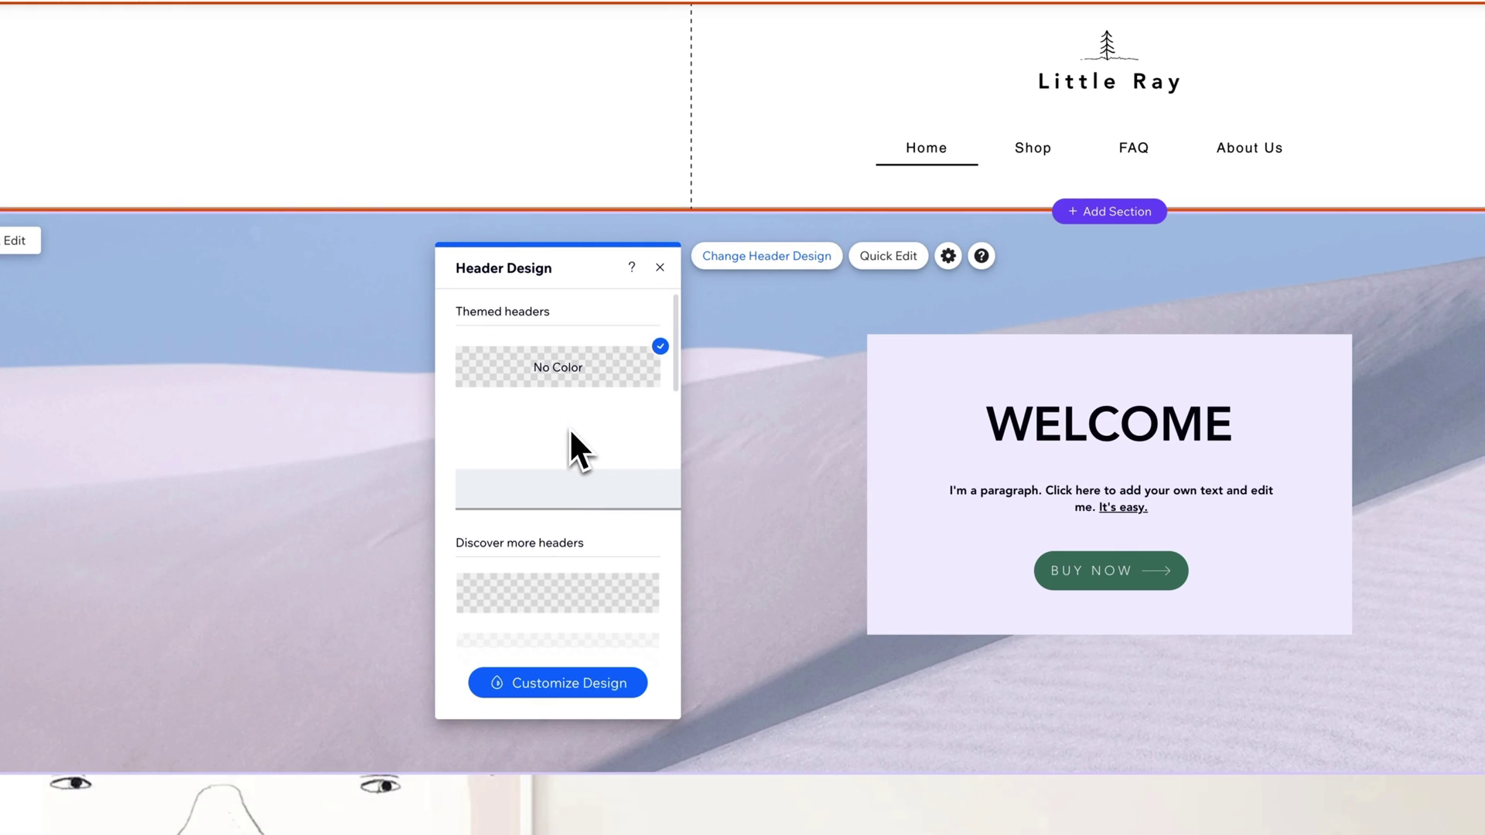
left_click(570, 499)
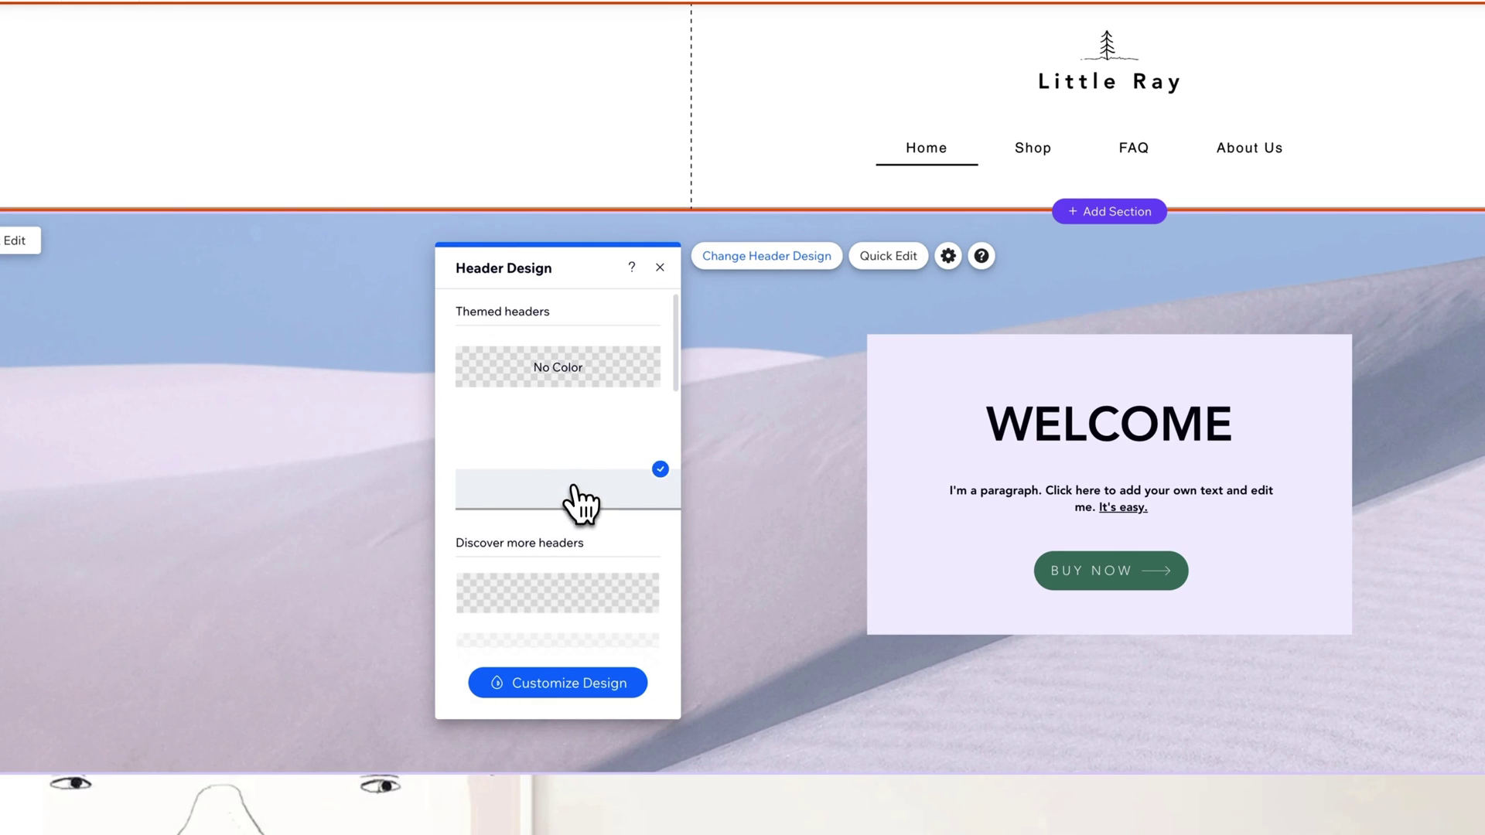
- Review the header design's customization options for fill color and opacity, border, corners and shadow
left_click(570, 682)
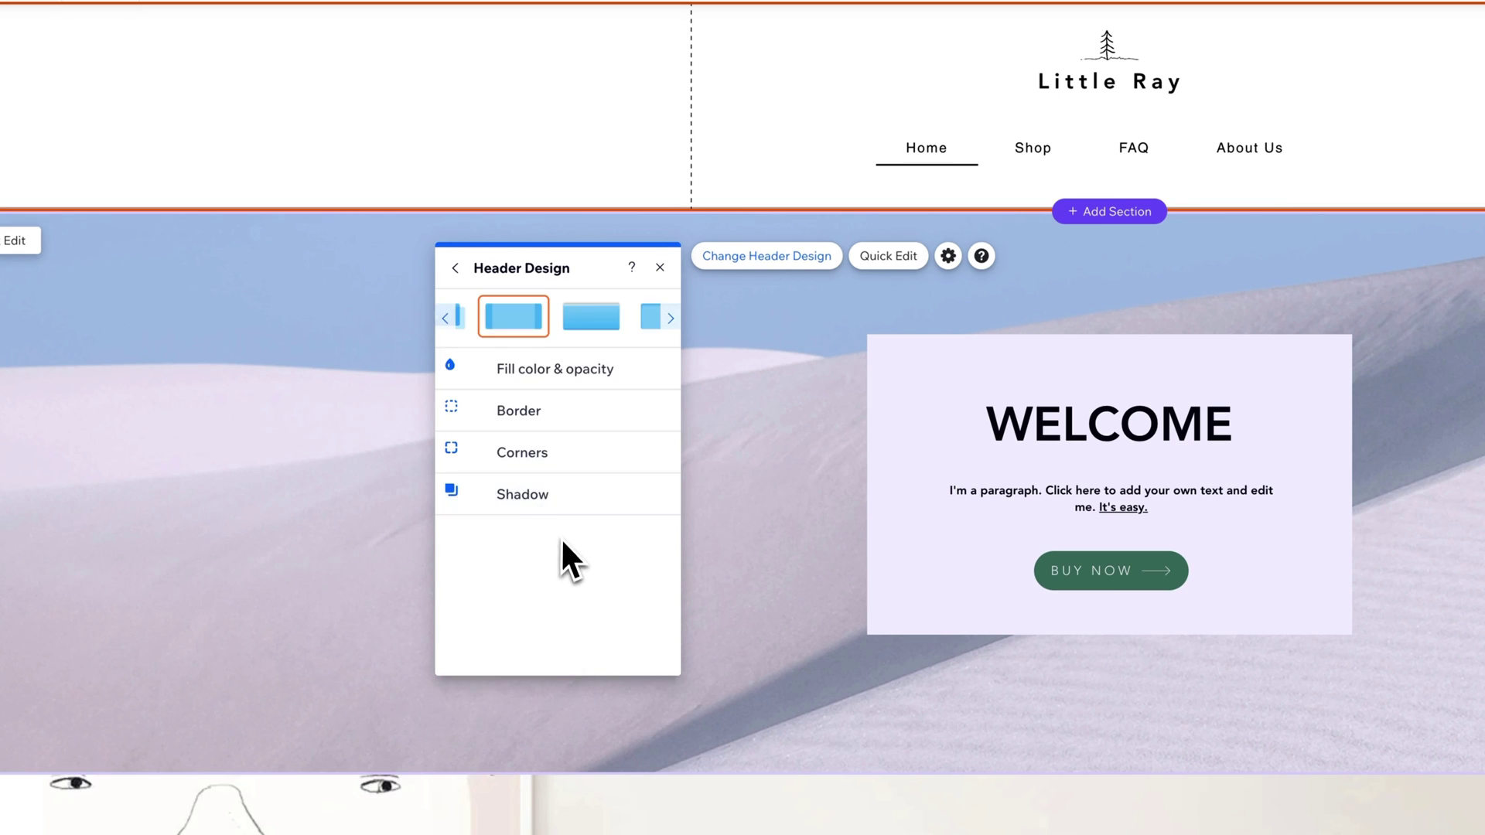
left_click(550, 379)
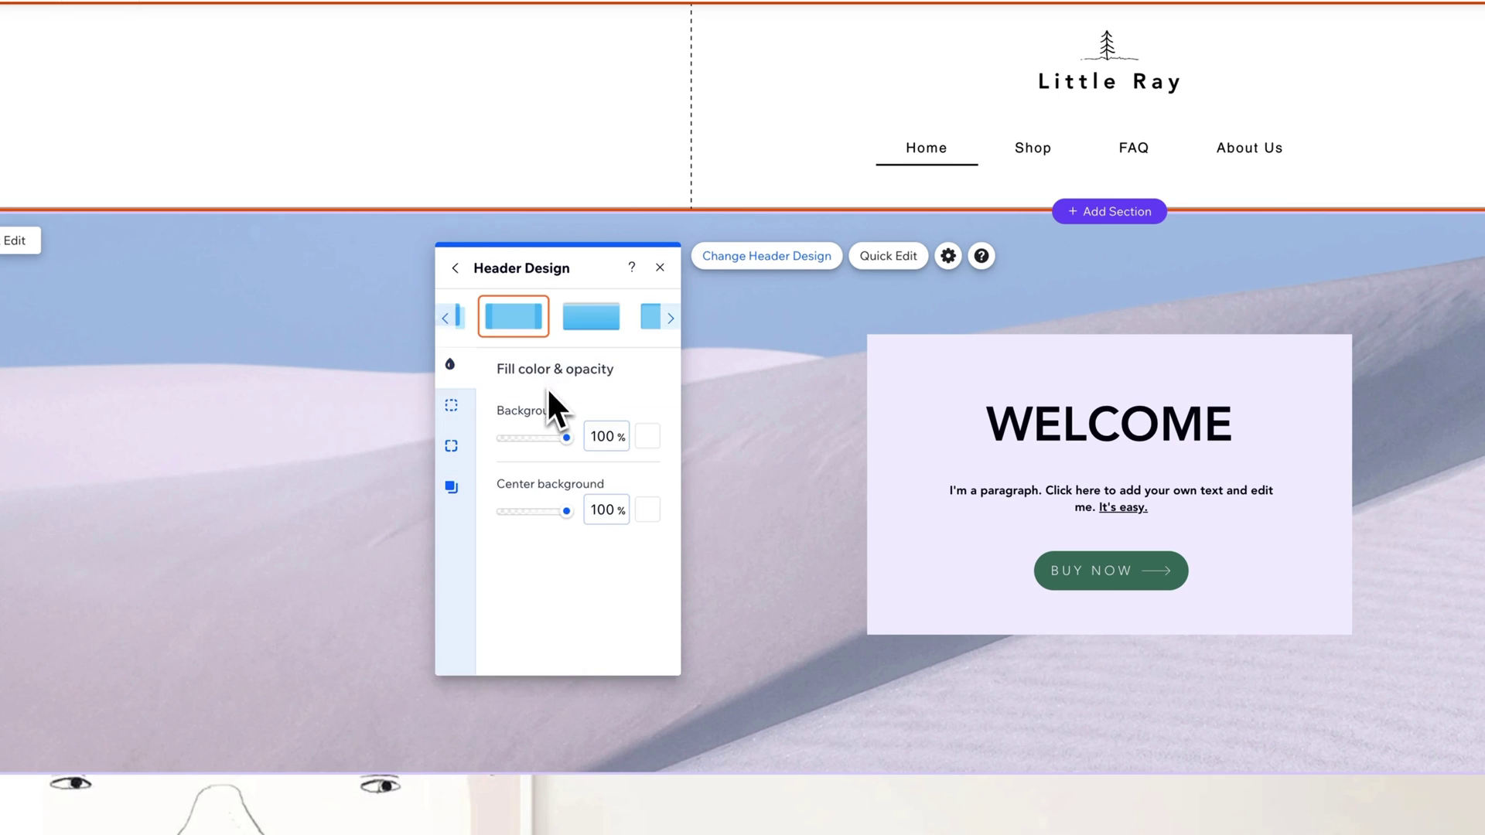
mouse_move(555, 441)
left_mouse_down()
mouse_move(518, 441)
mouse_move(579, 445)
left_mouse_up()
left_click(648, 437)
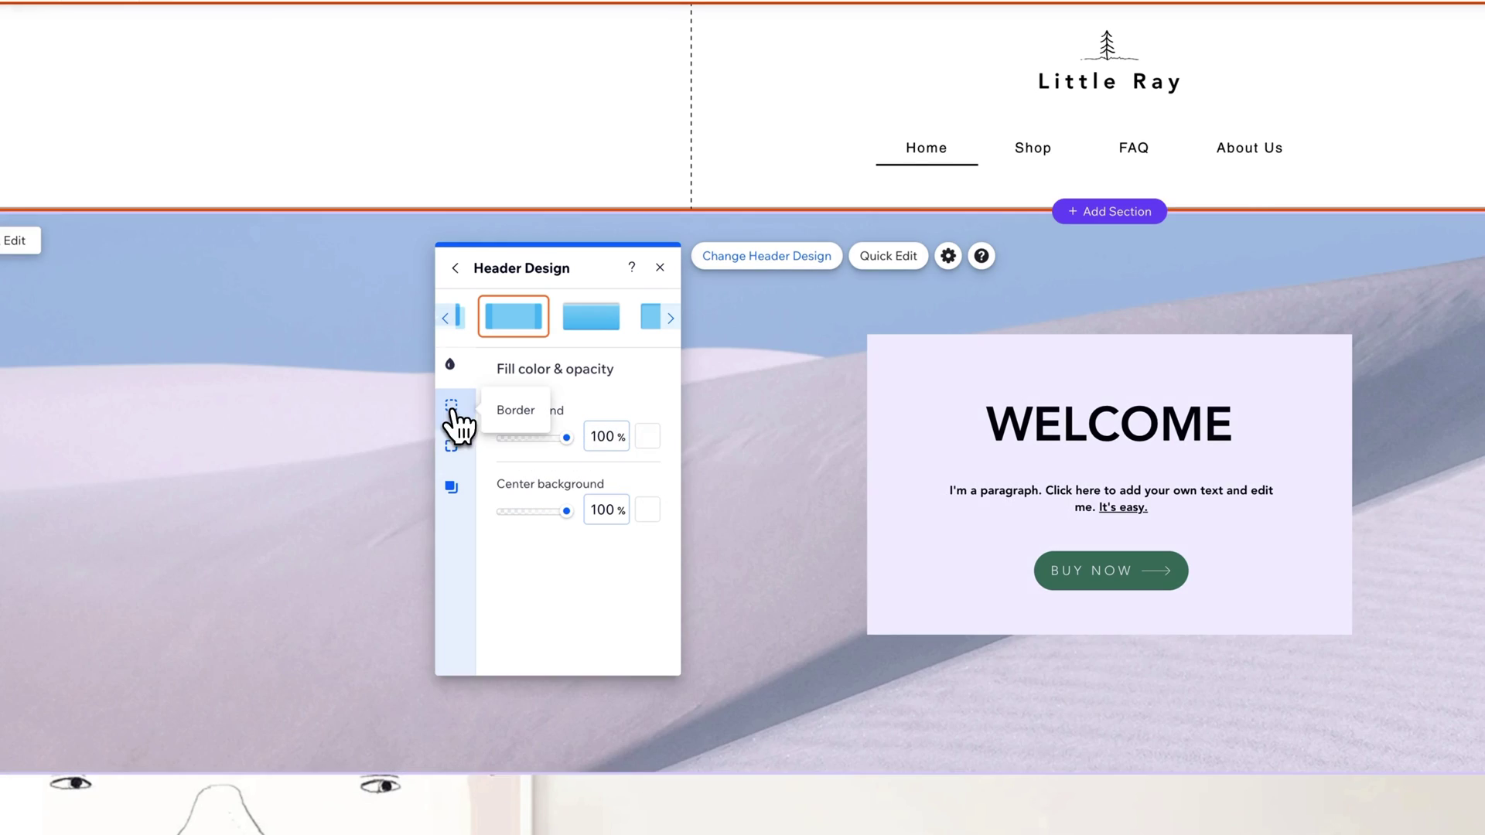
left_click(451, 409)
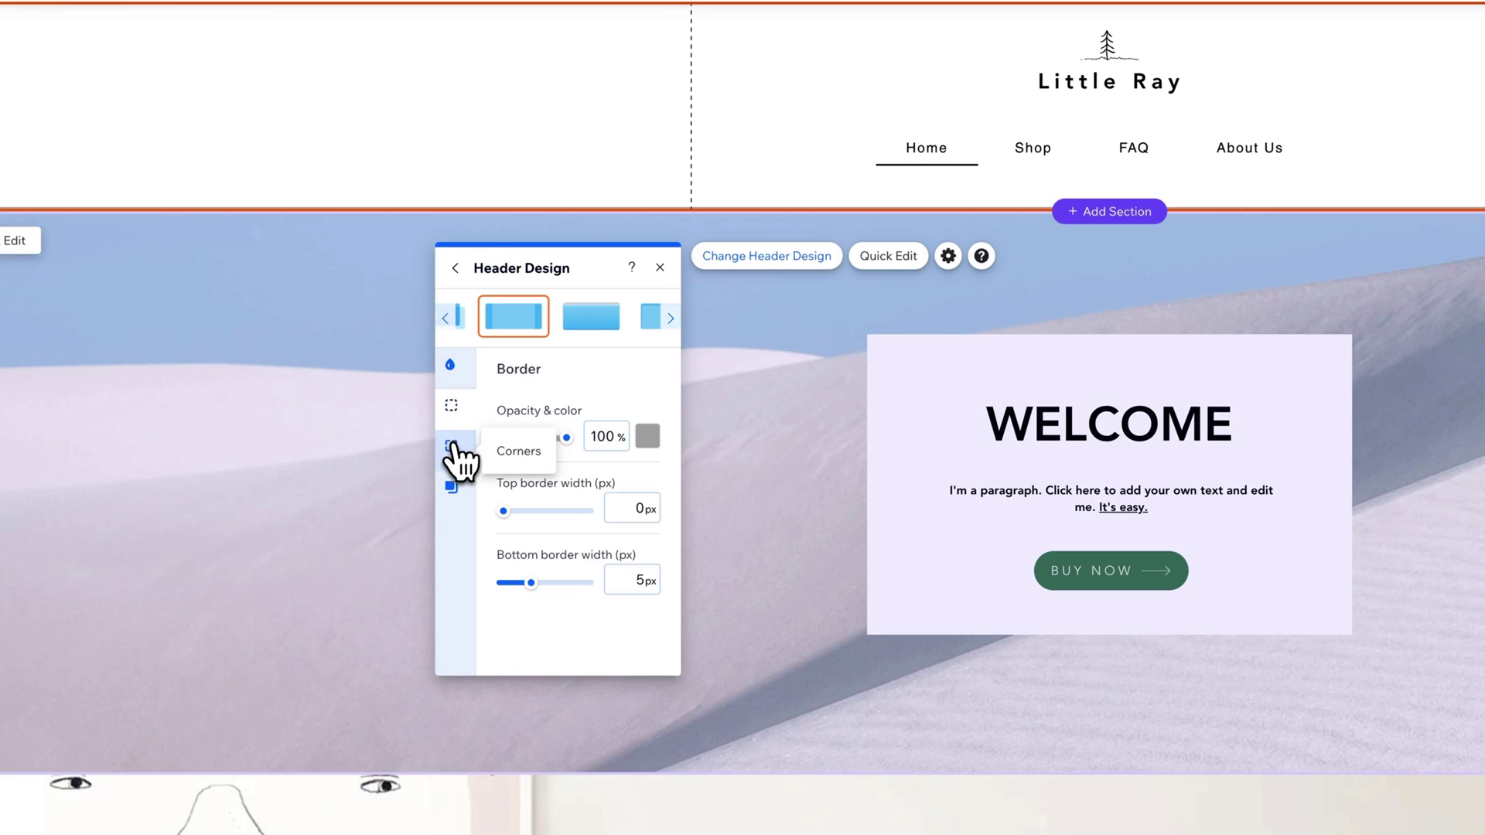
left_click(452, 447)
left_click(452, 487)
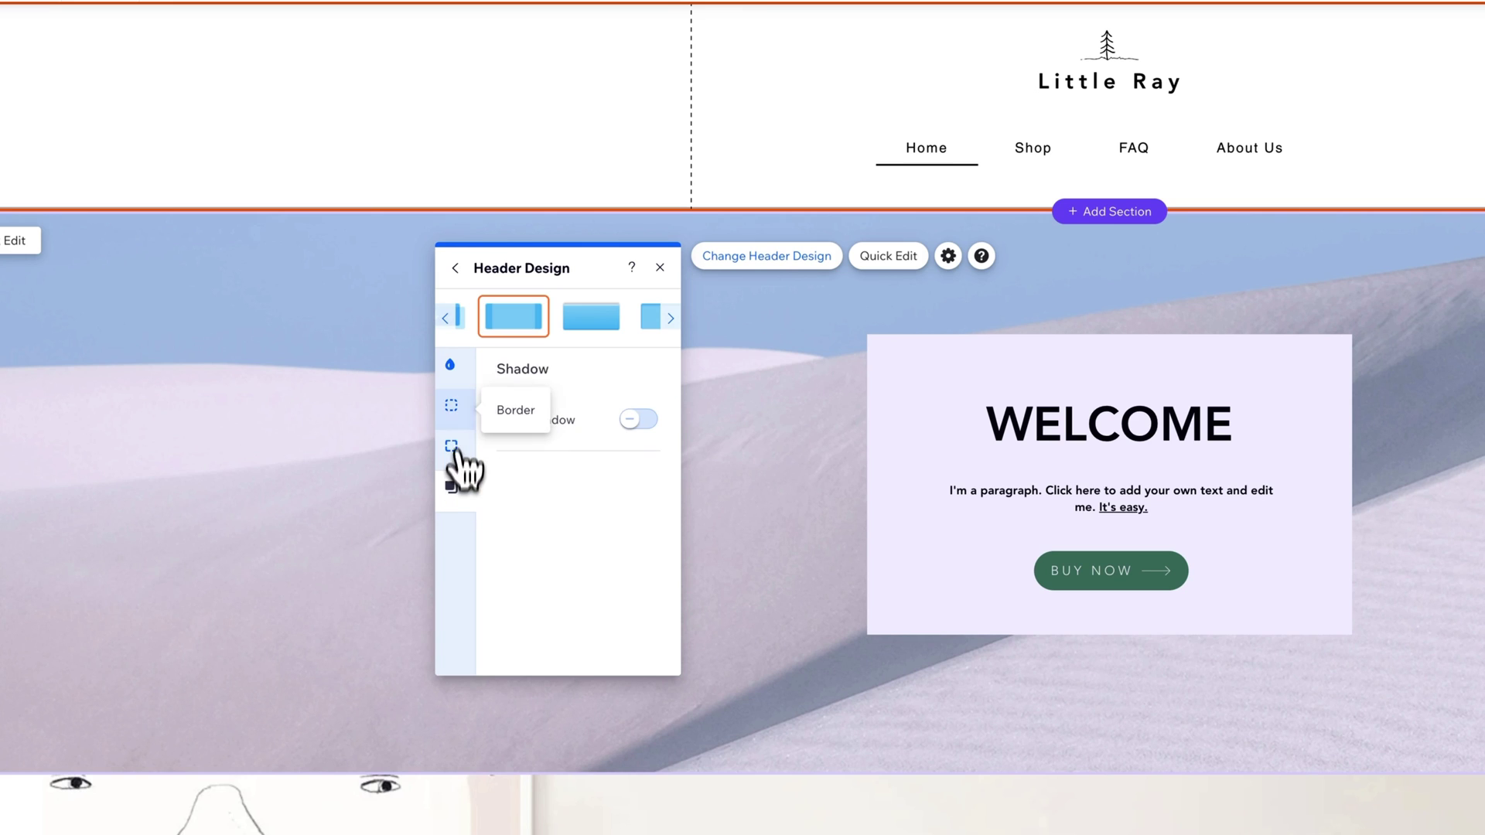
left_click(430, 357)
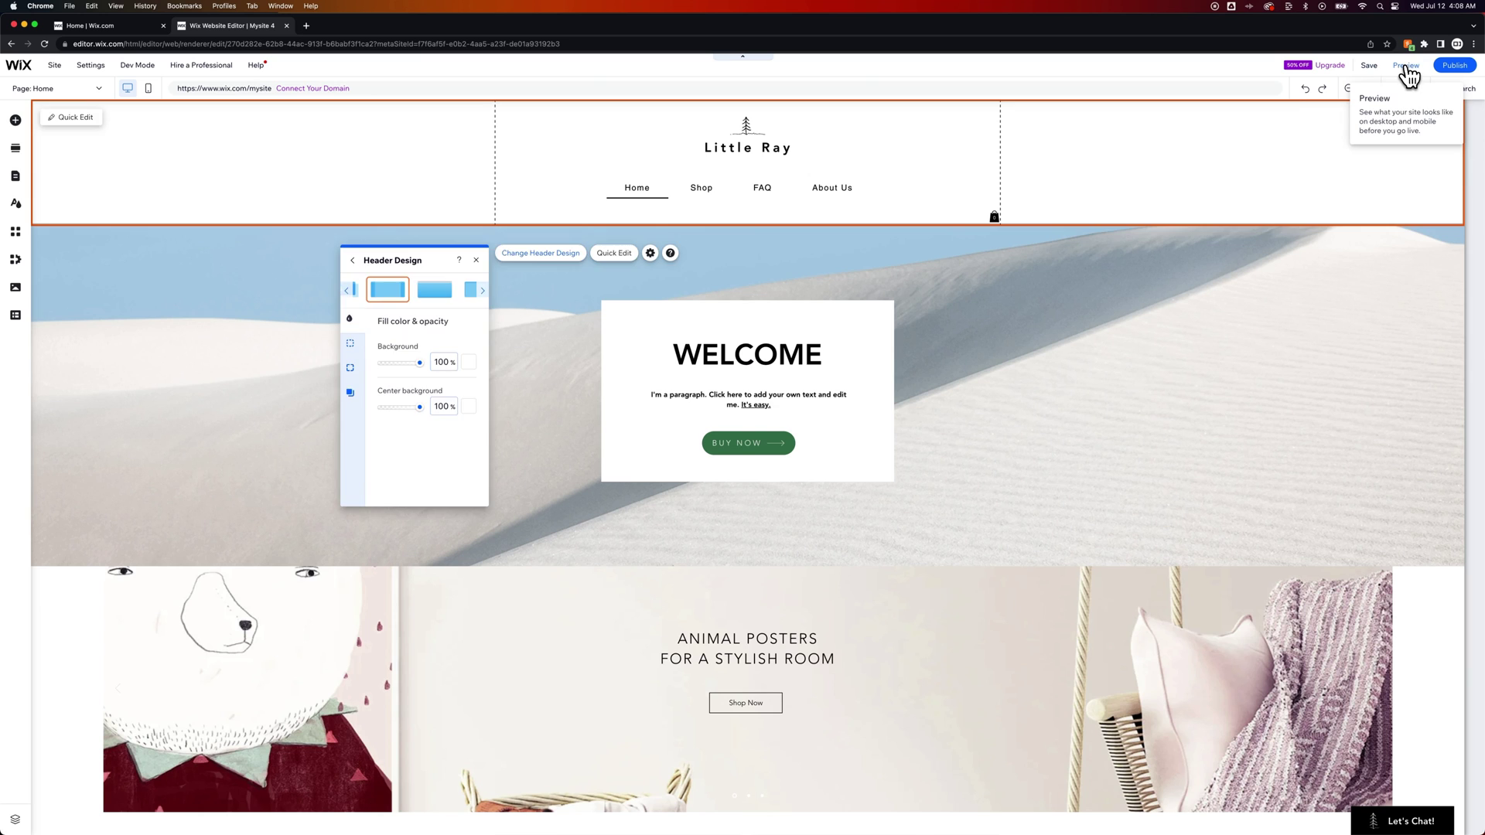
- Preview the site to check the redesigned header while scrolling through the home page, and return to the editor
left_click(1406, 71)
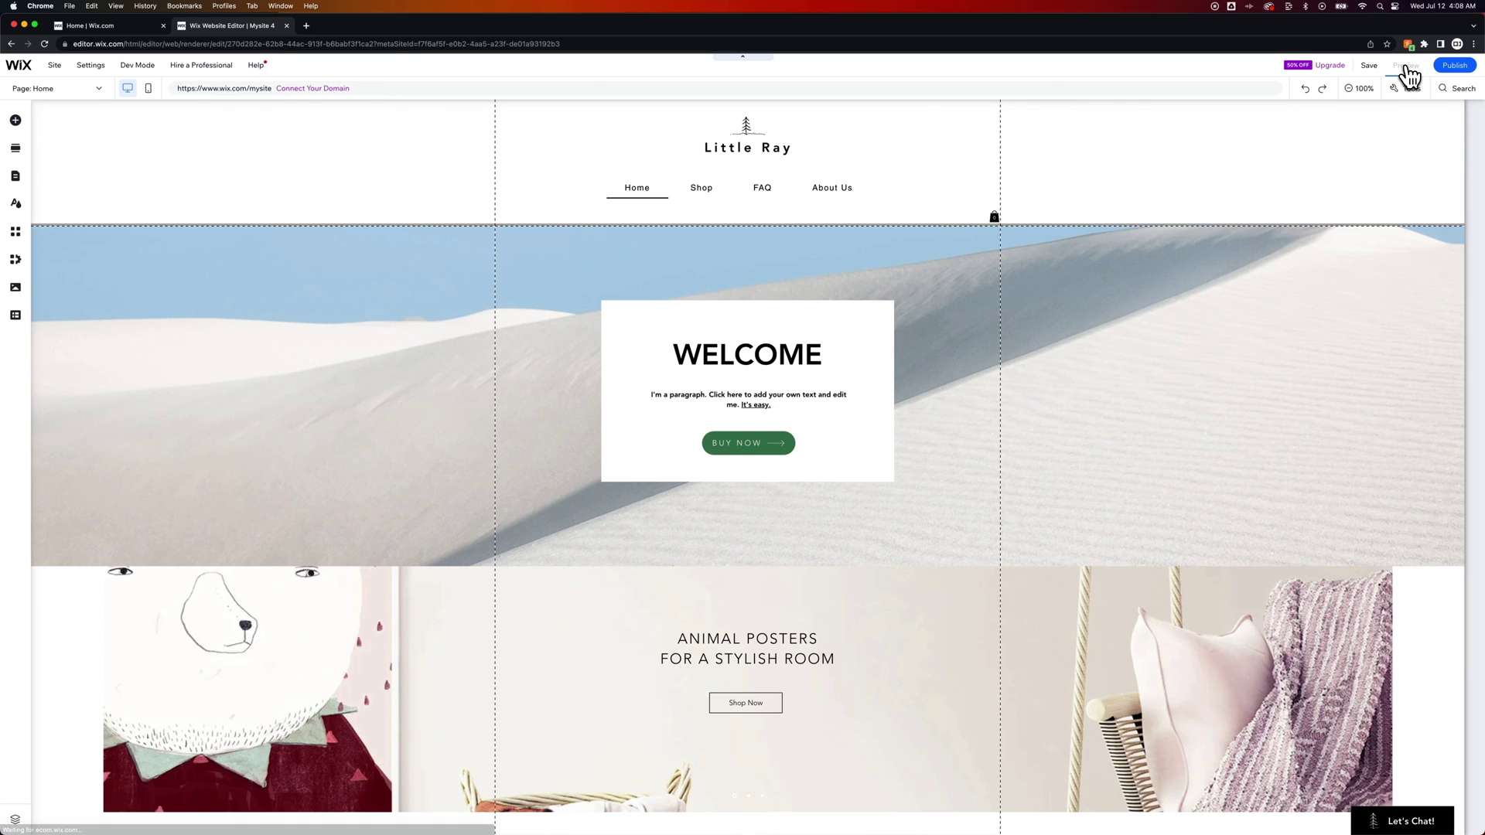
scroll(1113, 369, "down", 5)
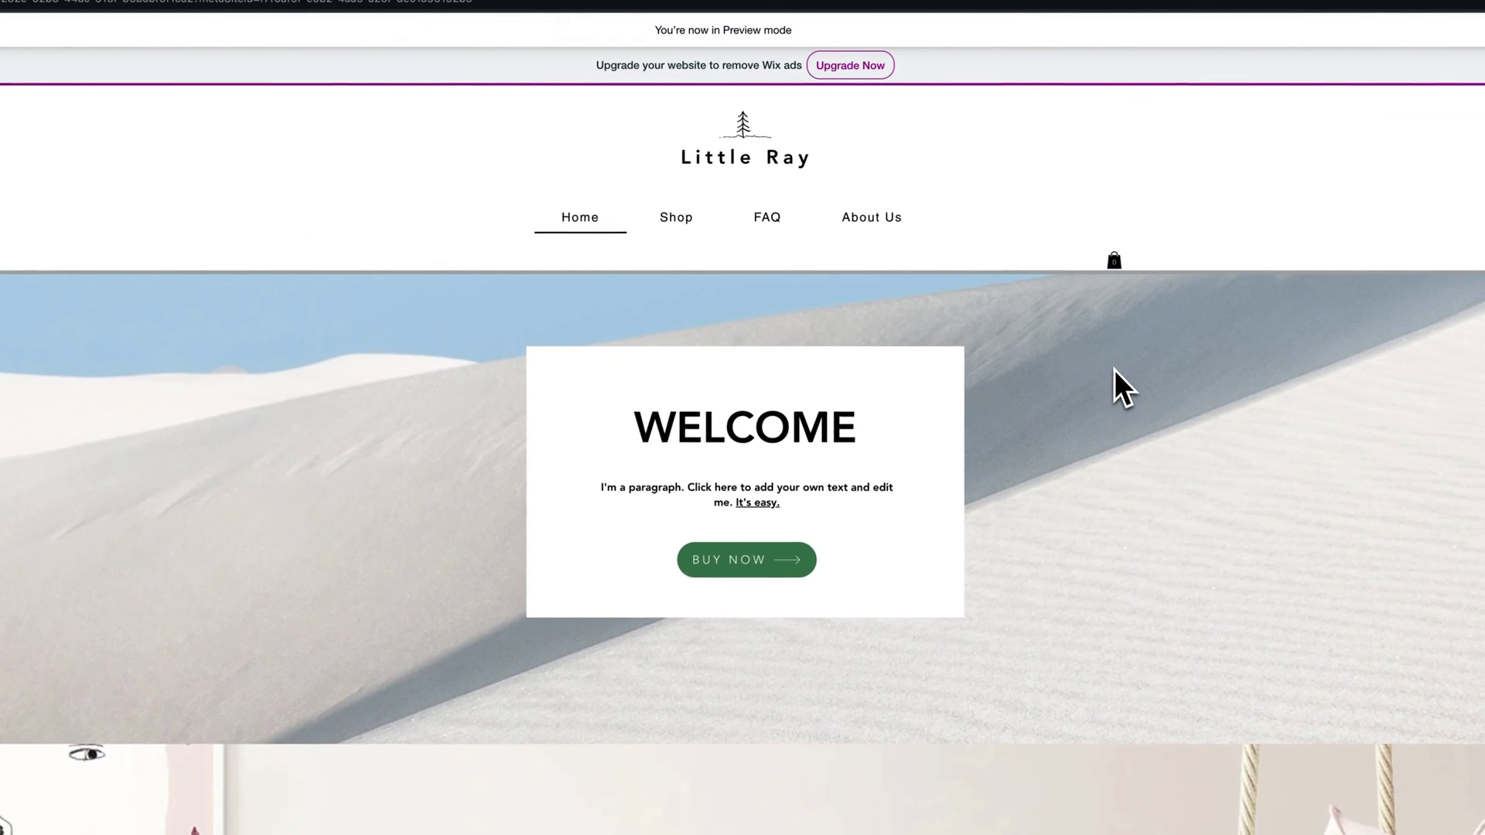
scroll(1115, 370, "down", 7)
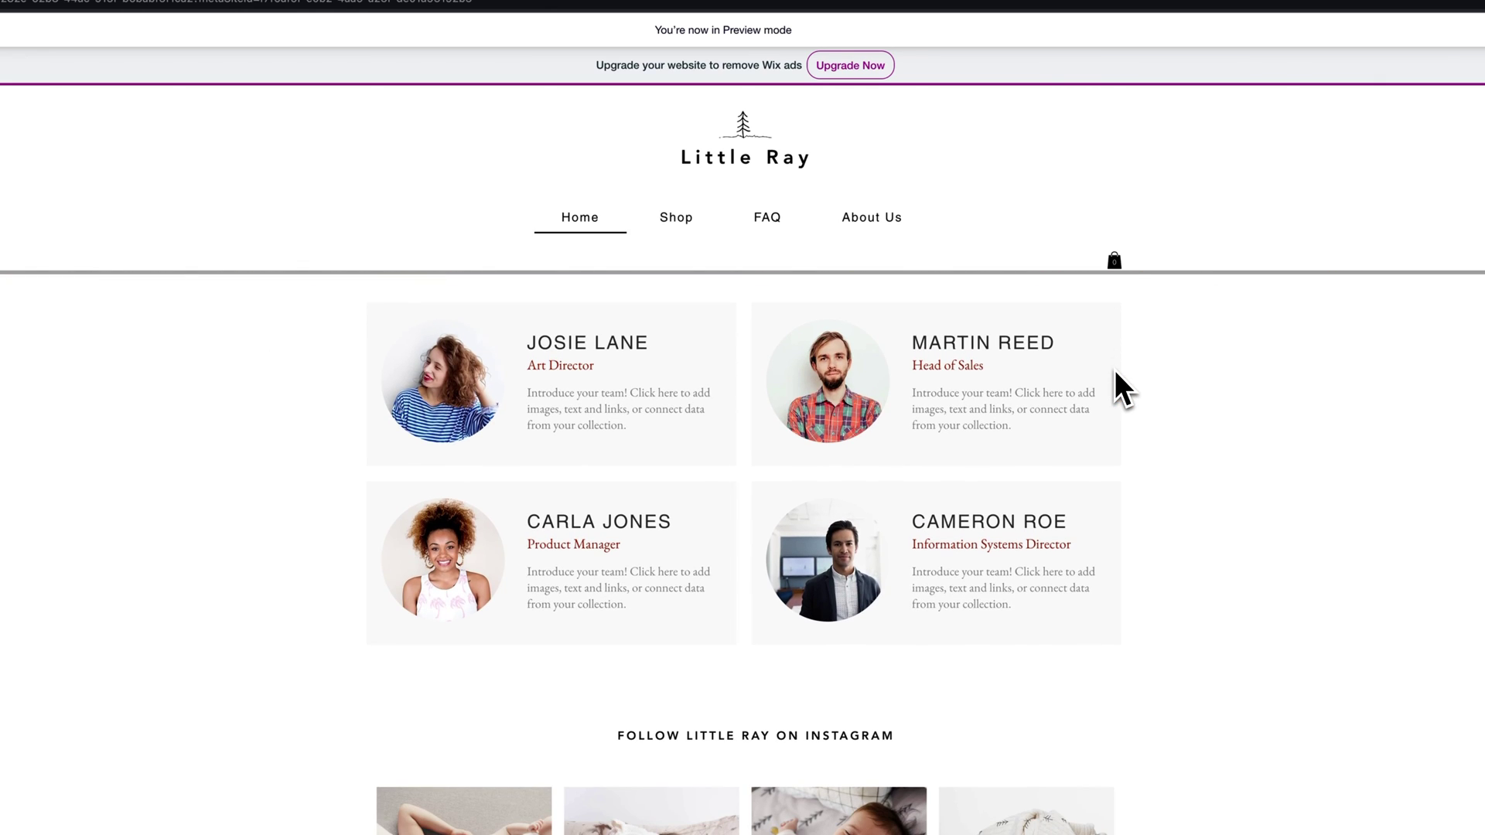
scroll(1115, 370, "up", 6)
scroll(1115, 370, "up", 4)
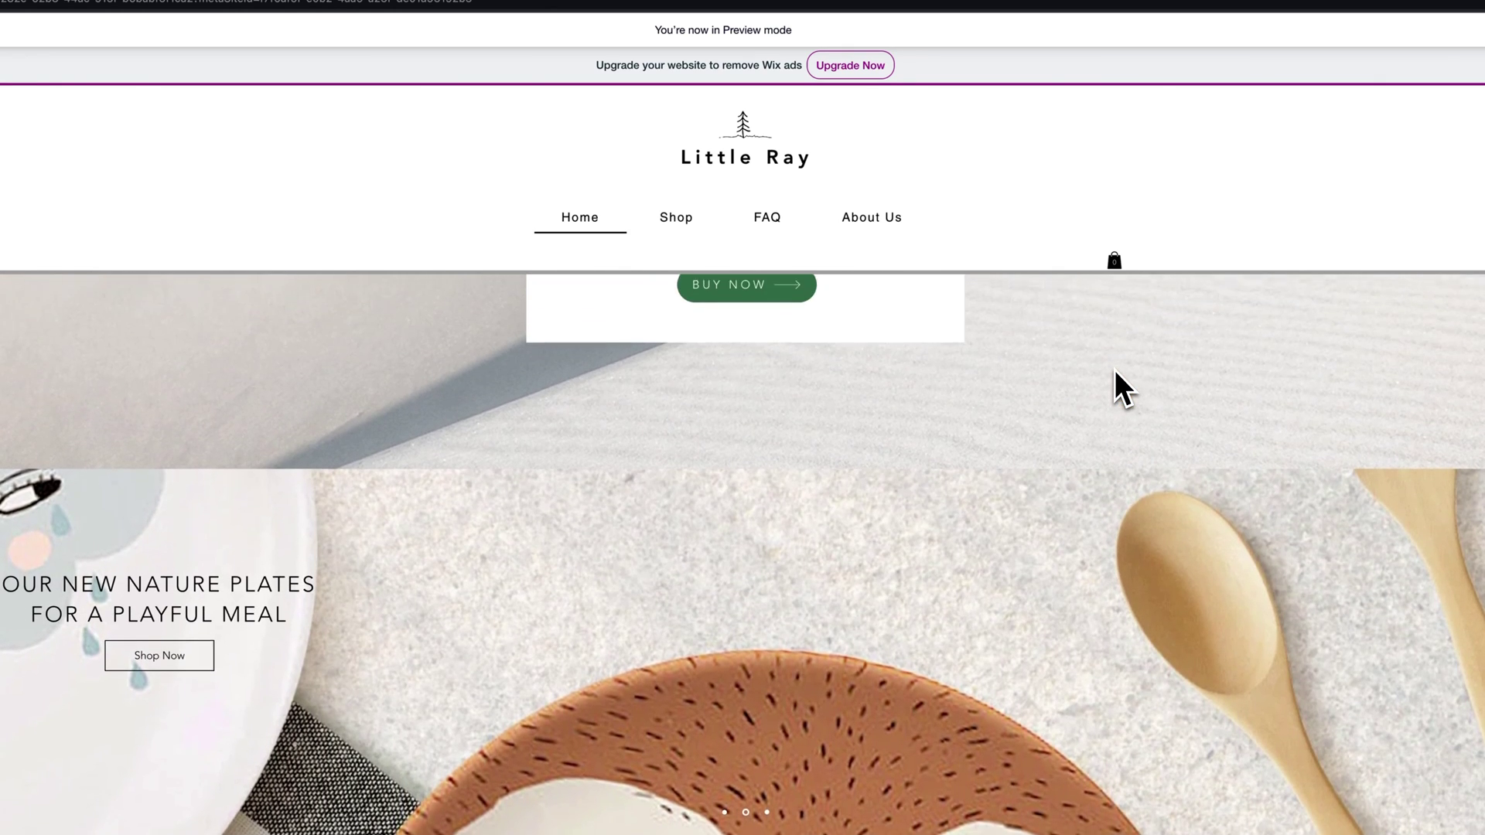
scroll(1114, 379, "down", 9)
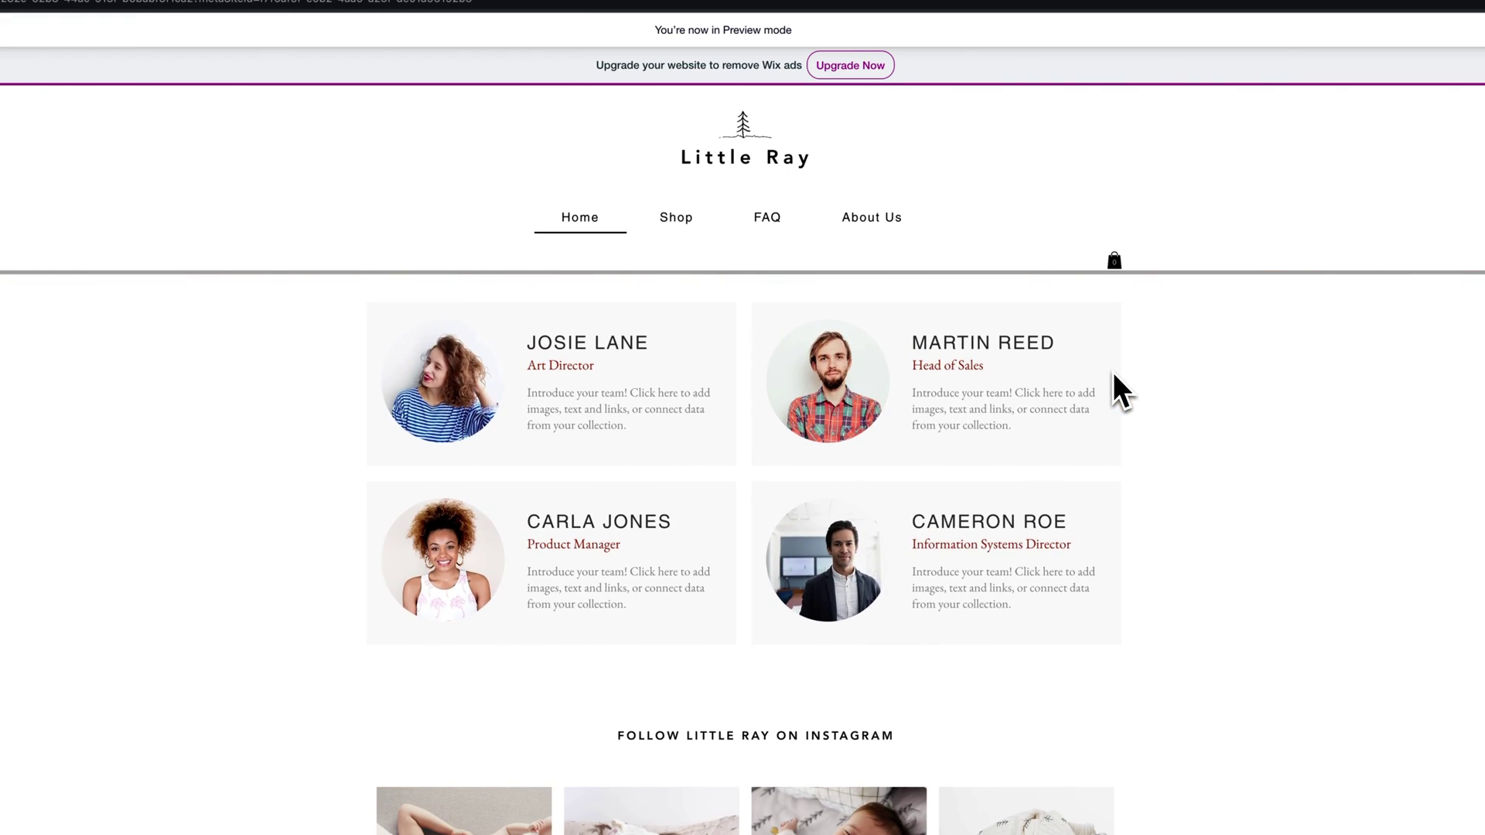
scroll(1112, 373, "up", 9)
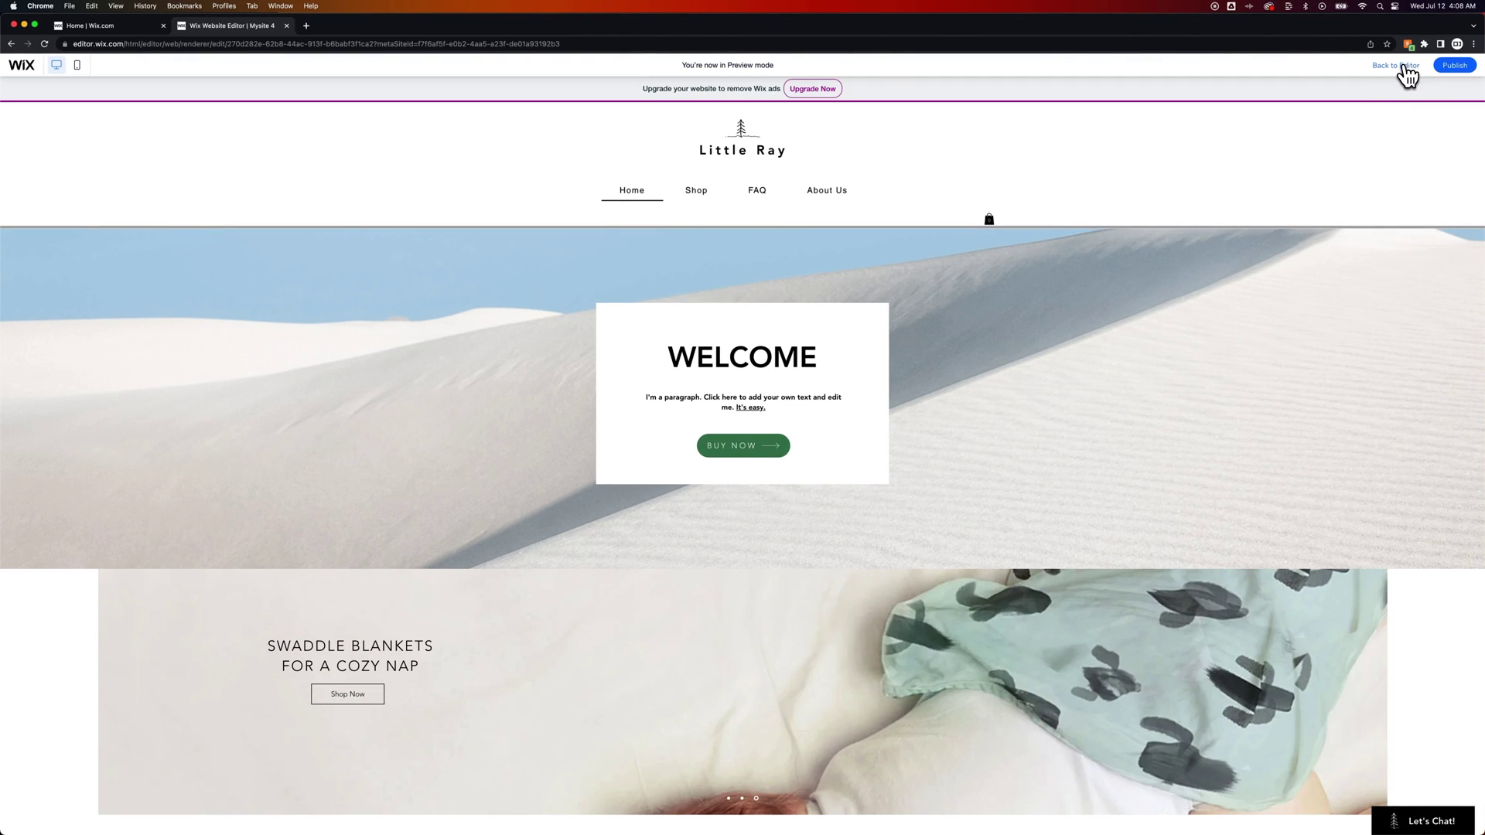
left_click(1406, 70)
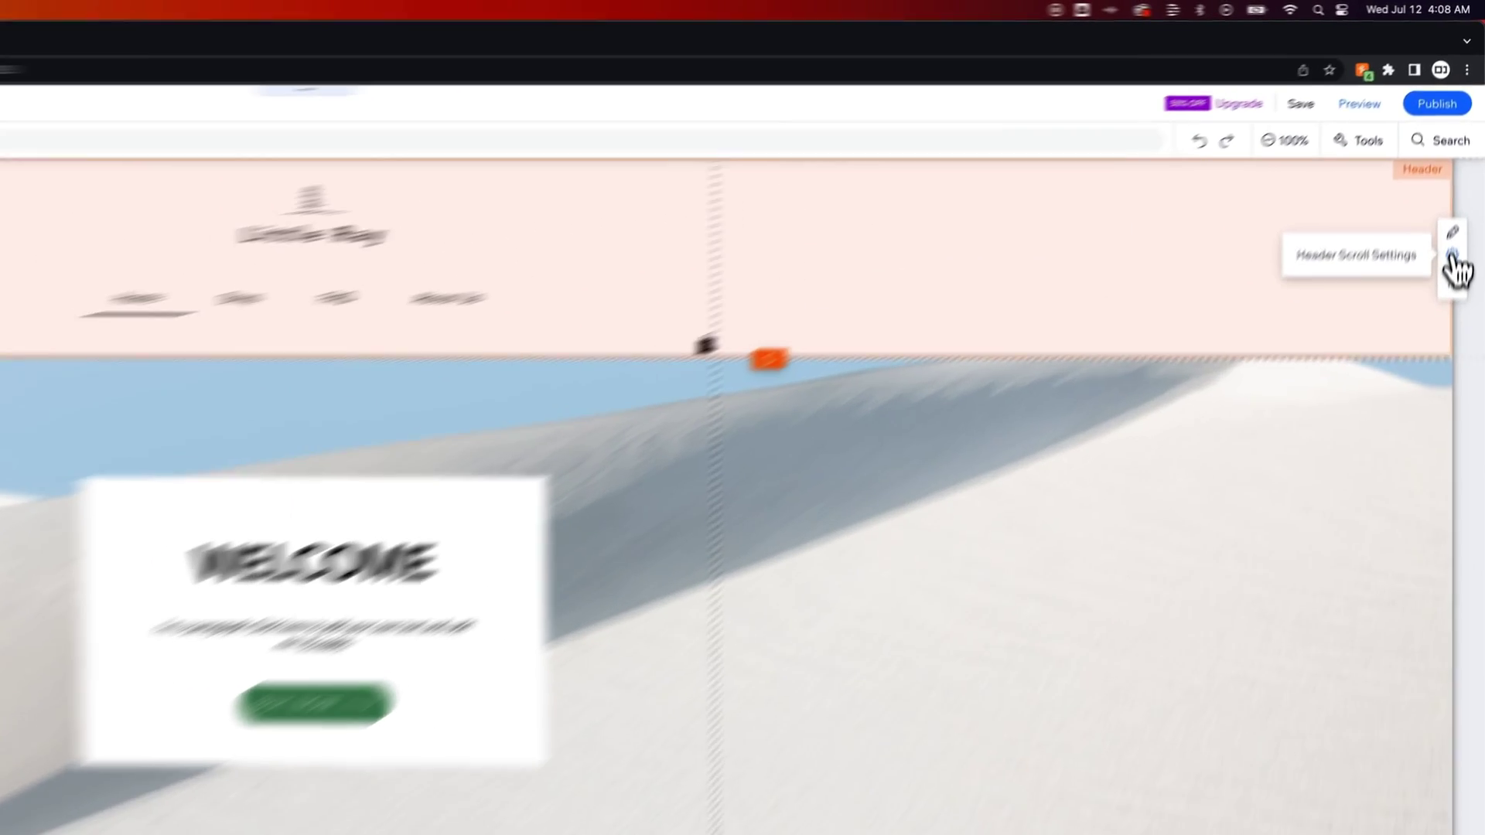
- Set the header's scroll behavior to Disappears and open the site preview
left_click(1465, 161)
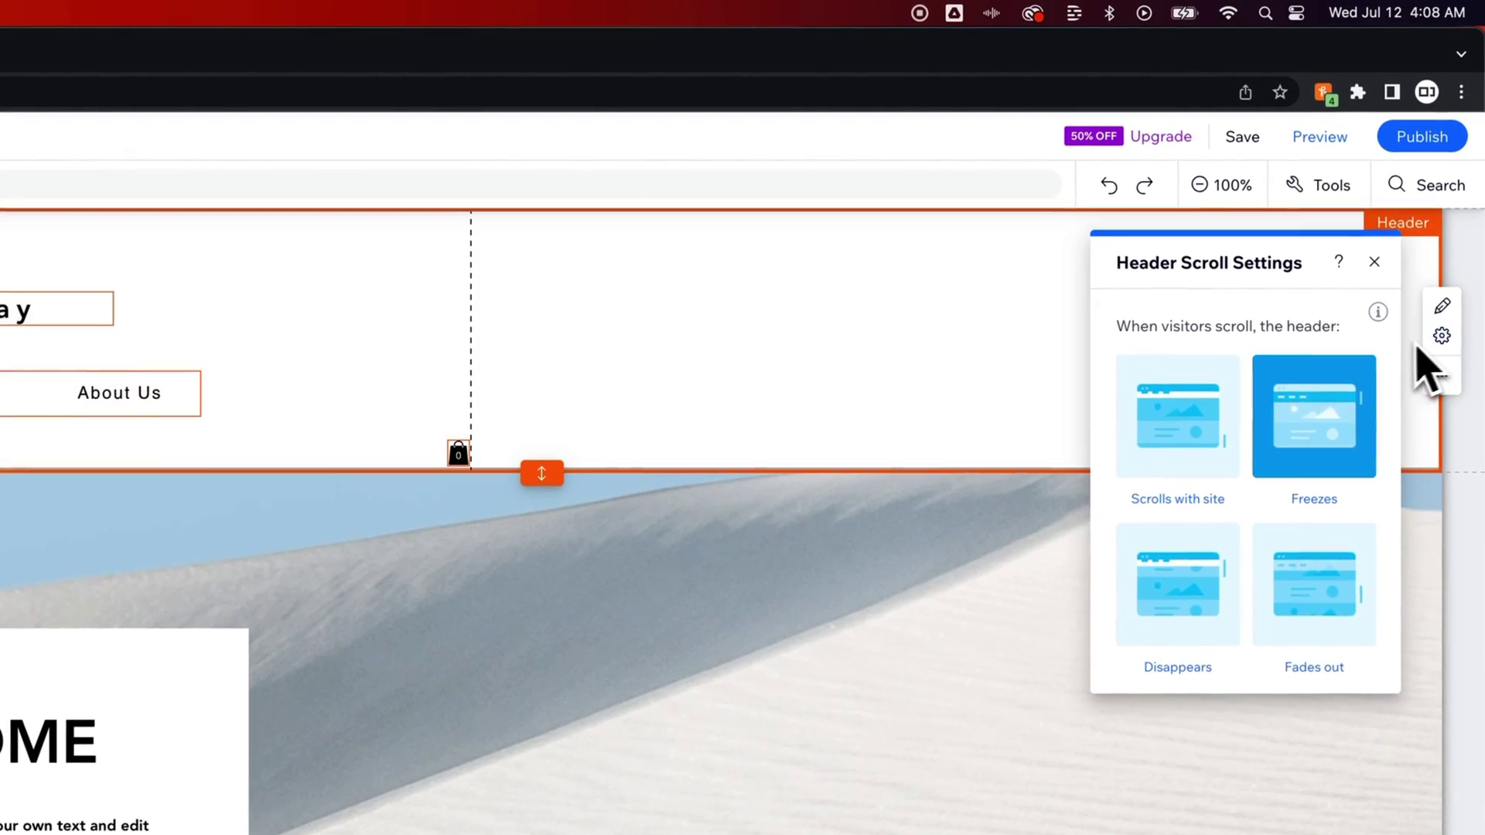
left_click(1201, 587)
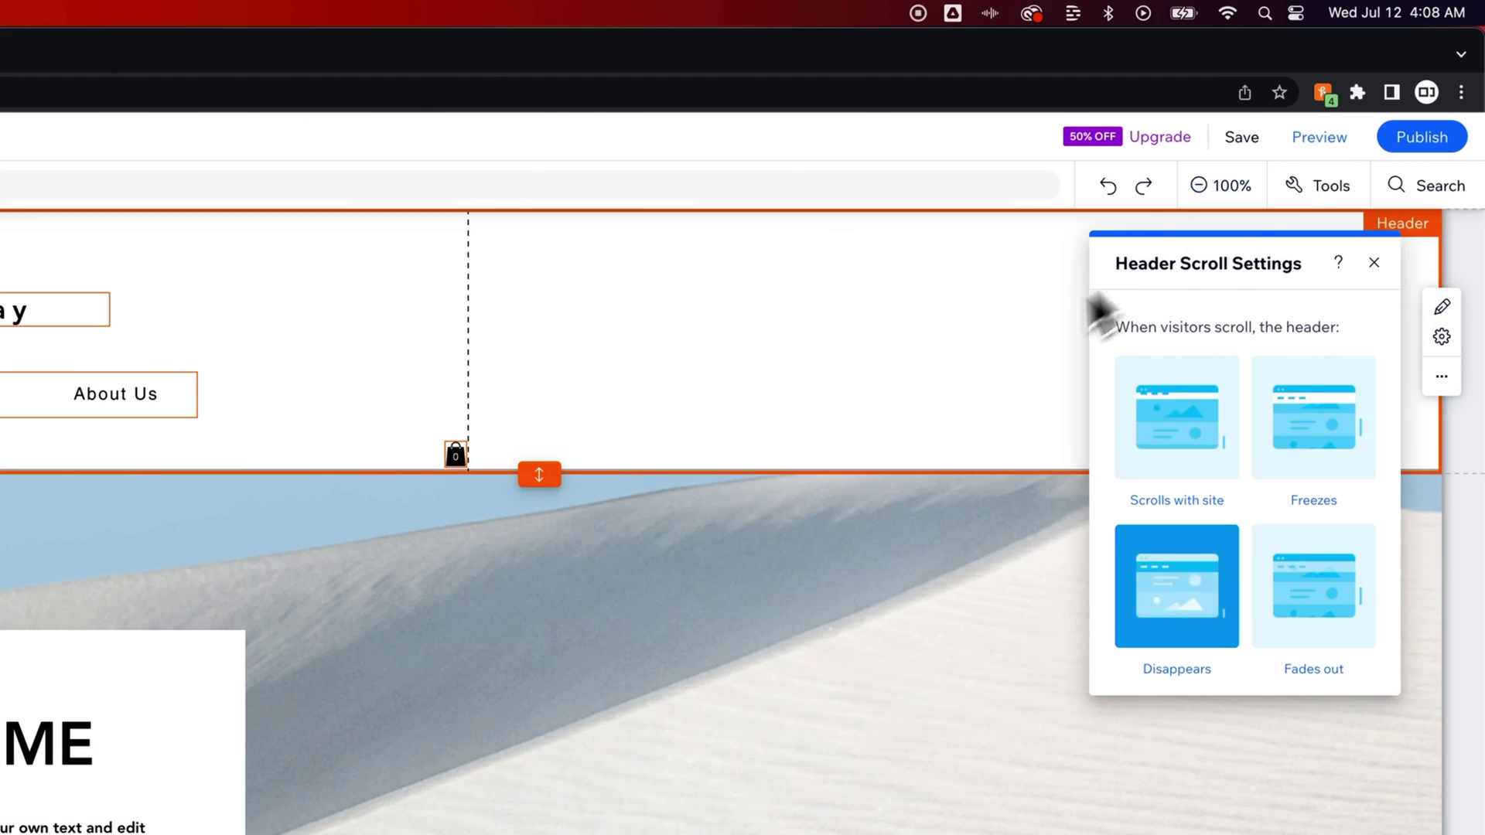
left_click(1315, 139)
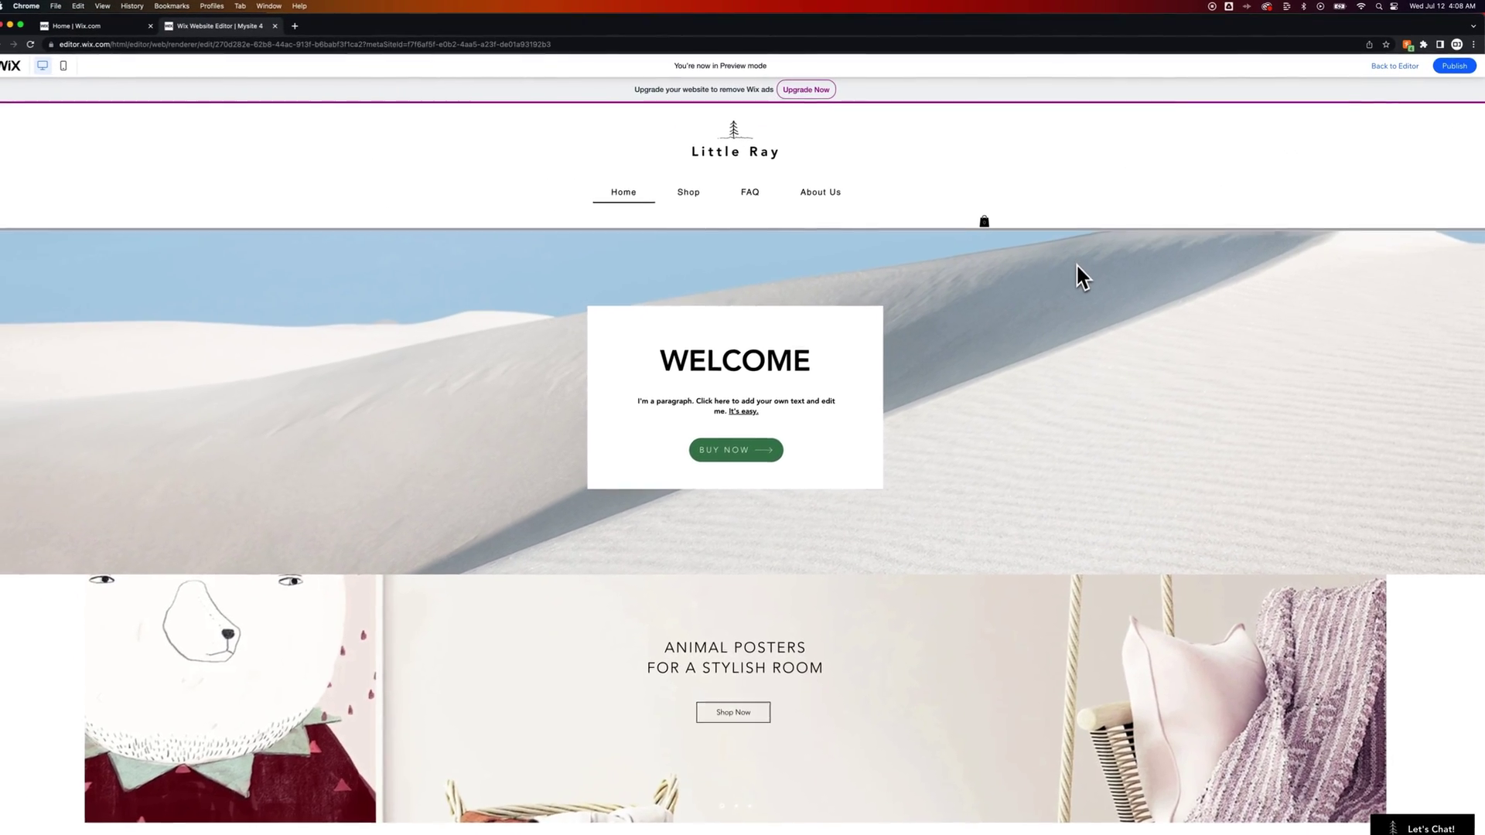
- Check how the header behaves while scrolling down and back up the previewed home page, and return to the editor
scroll(1054, 279, "down", 5)
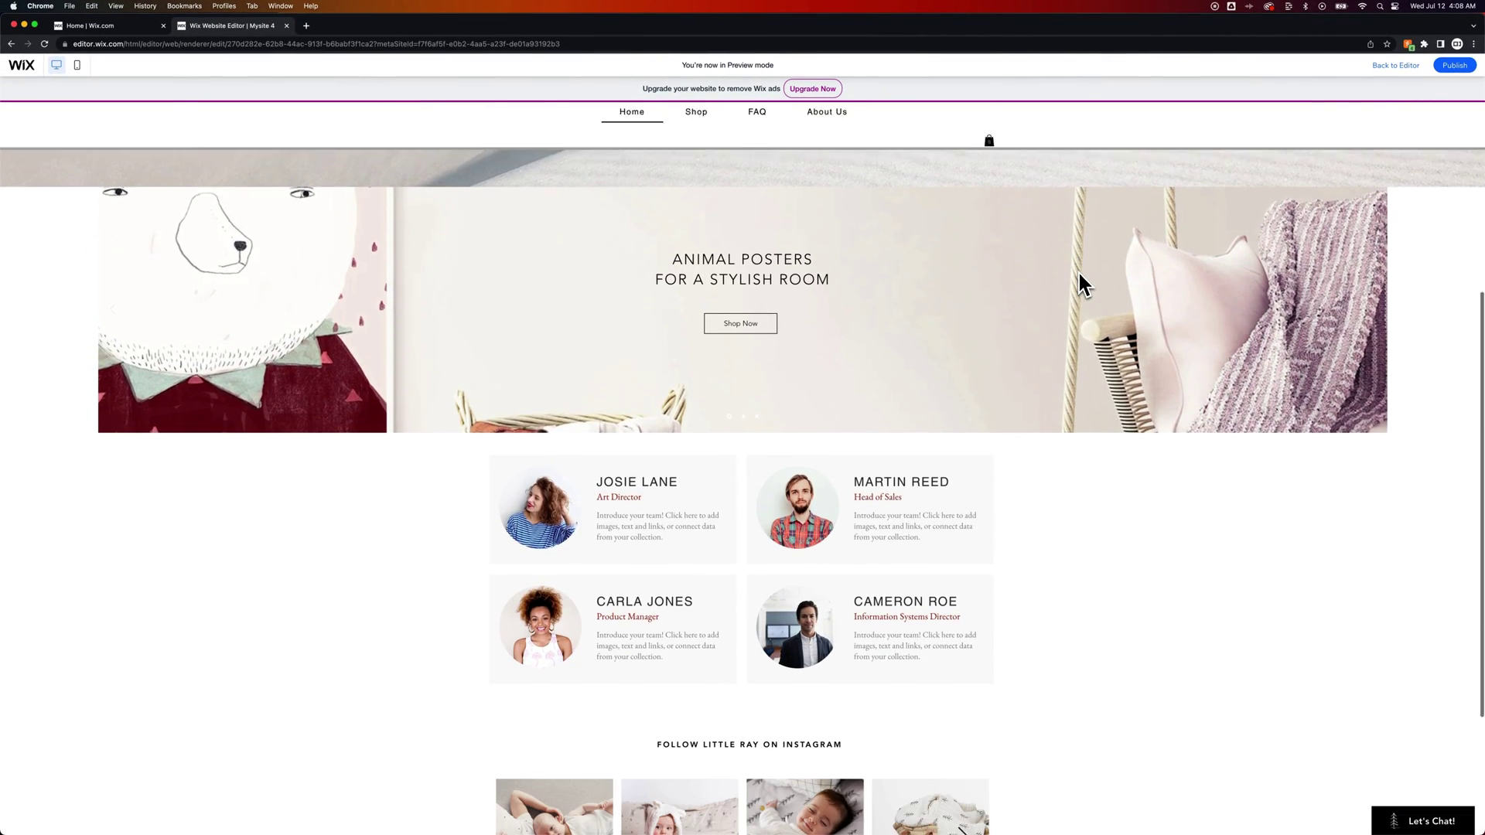
scroll(1079, 273, "up", 5)
scroll(1079, 272, "up", 2)
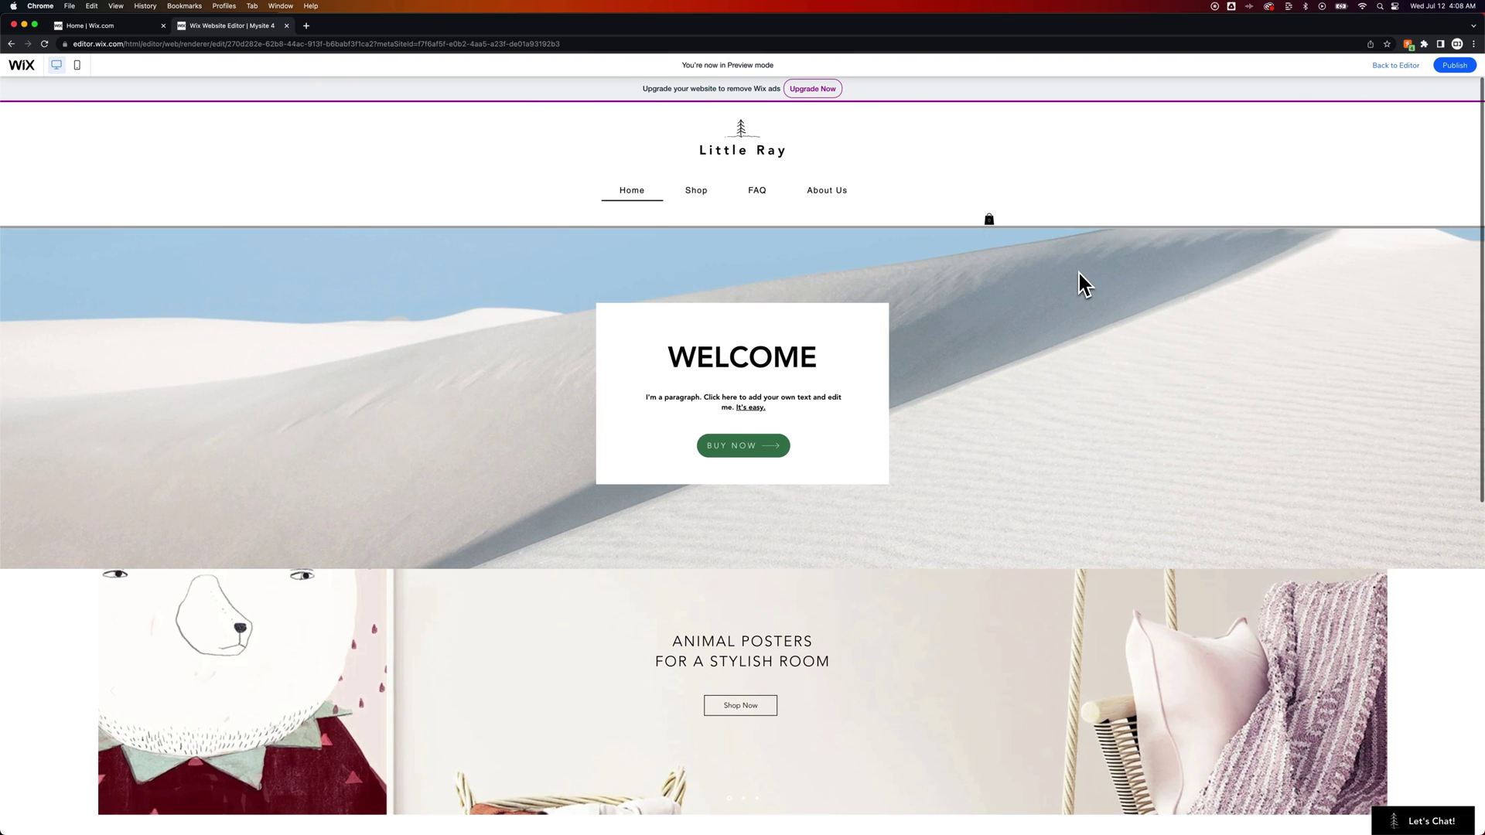
scroll(1079, 272, "down", 3)
scroll(1080, 278, "down", 5)
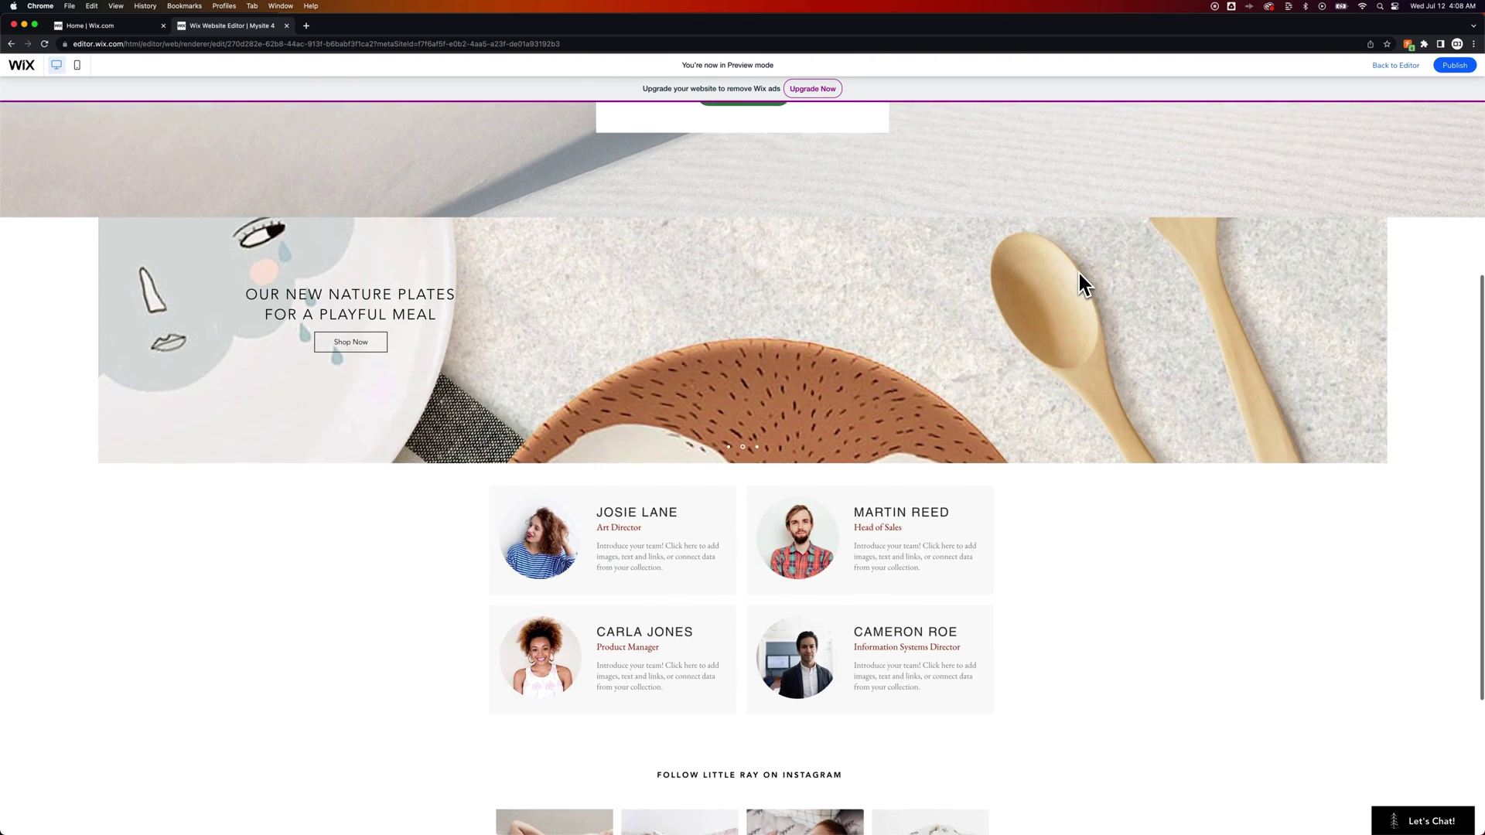
scroll(1079, 277, "down", 1)
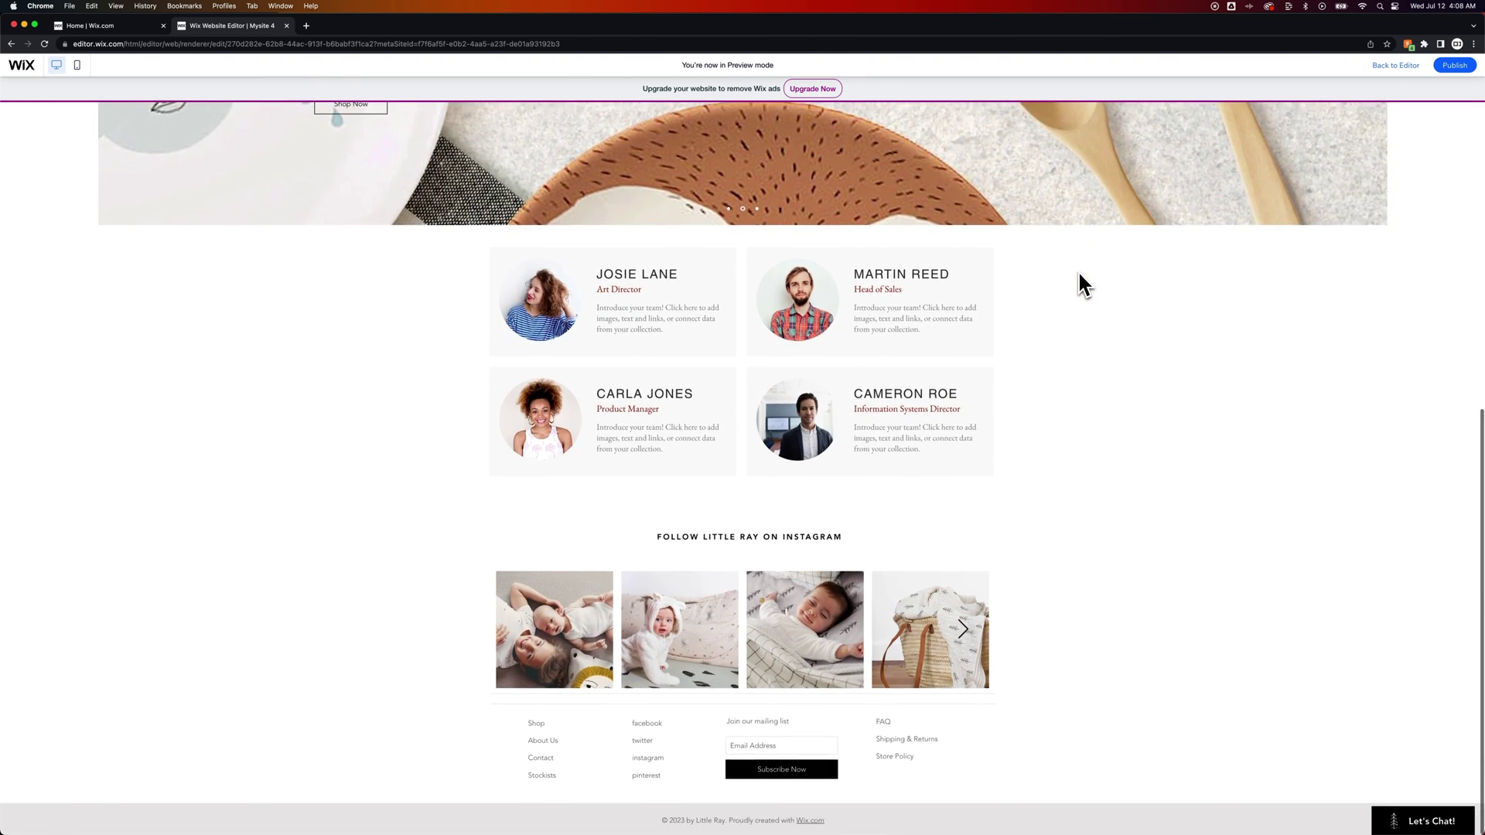
scroll(1079, 277, "up", 3)
scroll(1078, 271, "up", 5)
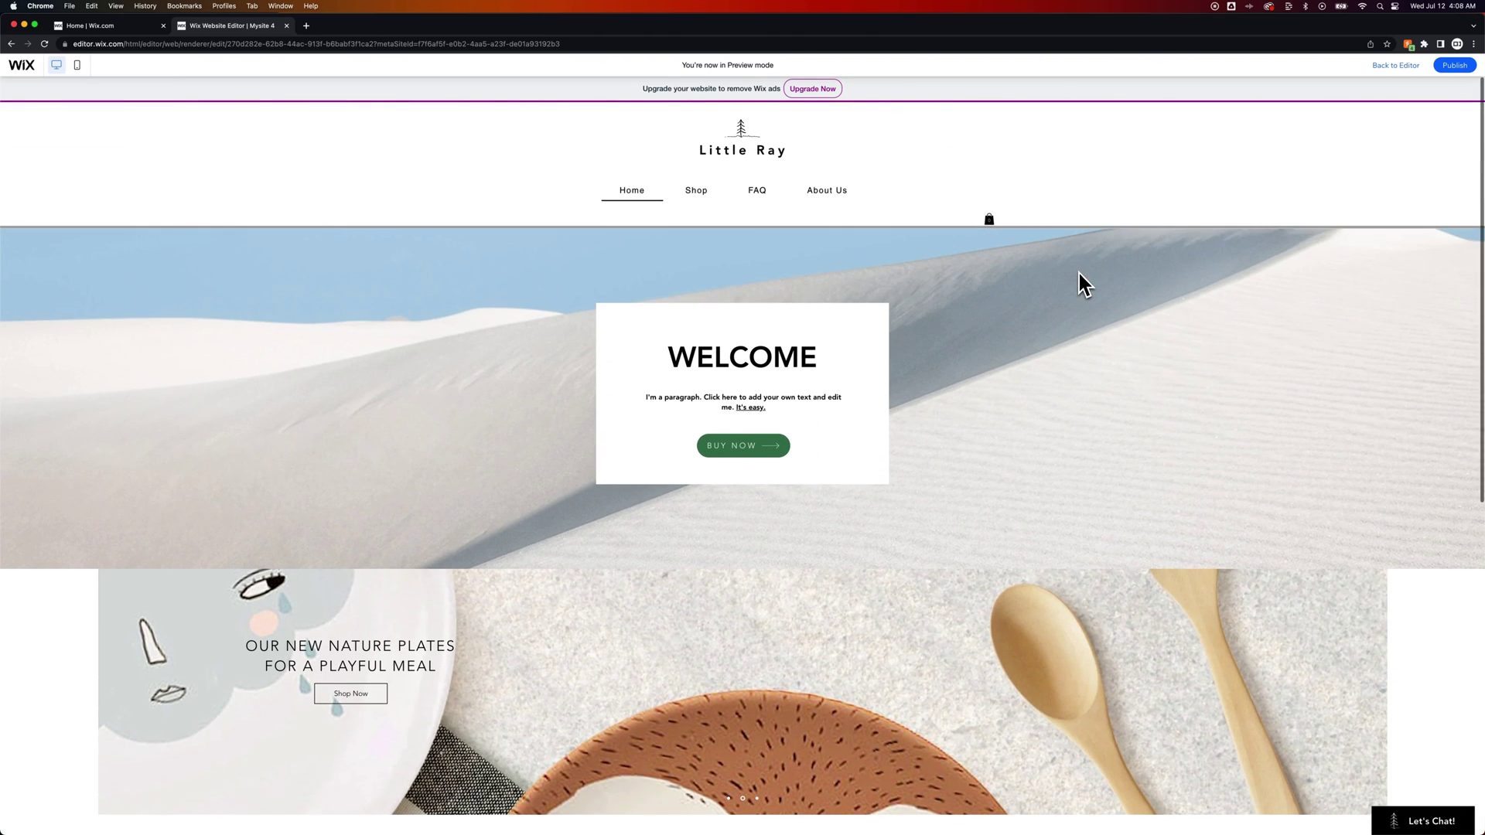
scroll(1078, 270, "down", 2)
scroll(1080, 274, "down", 6)
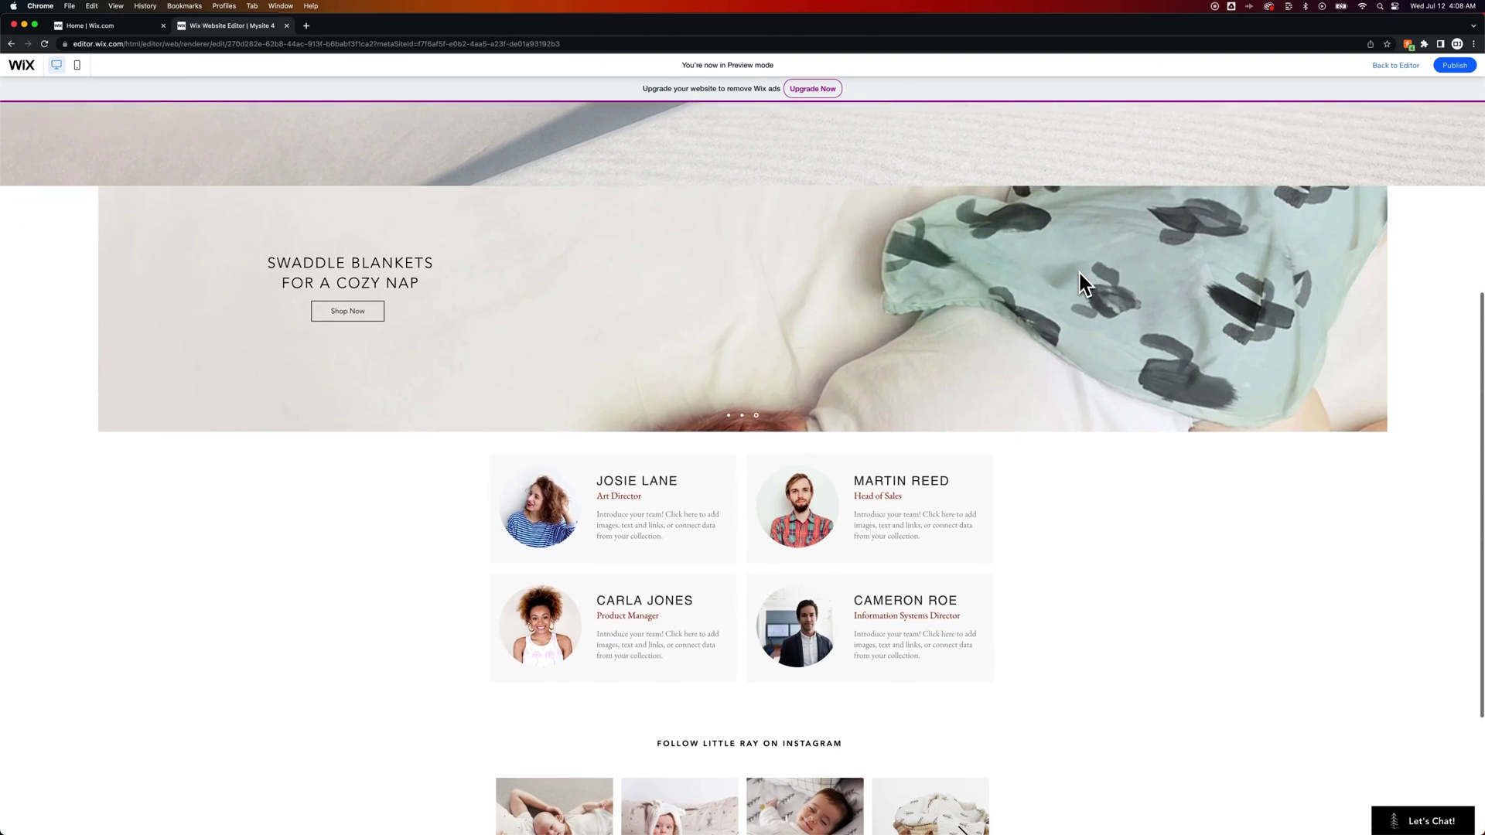
scroll(1078, 271, "up", 8)
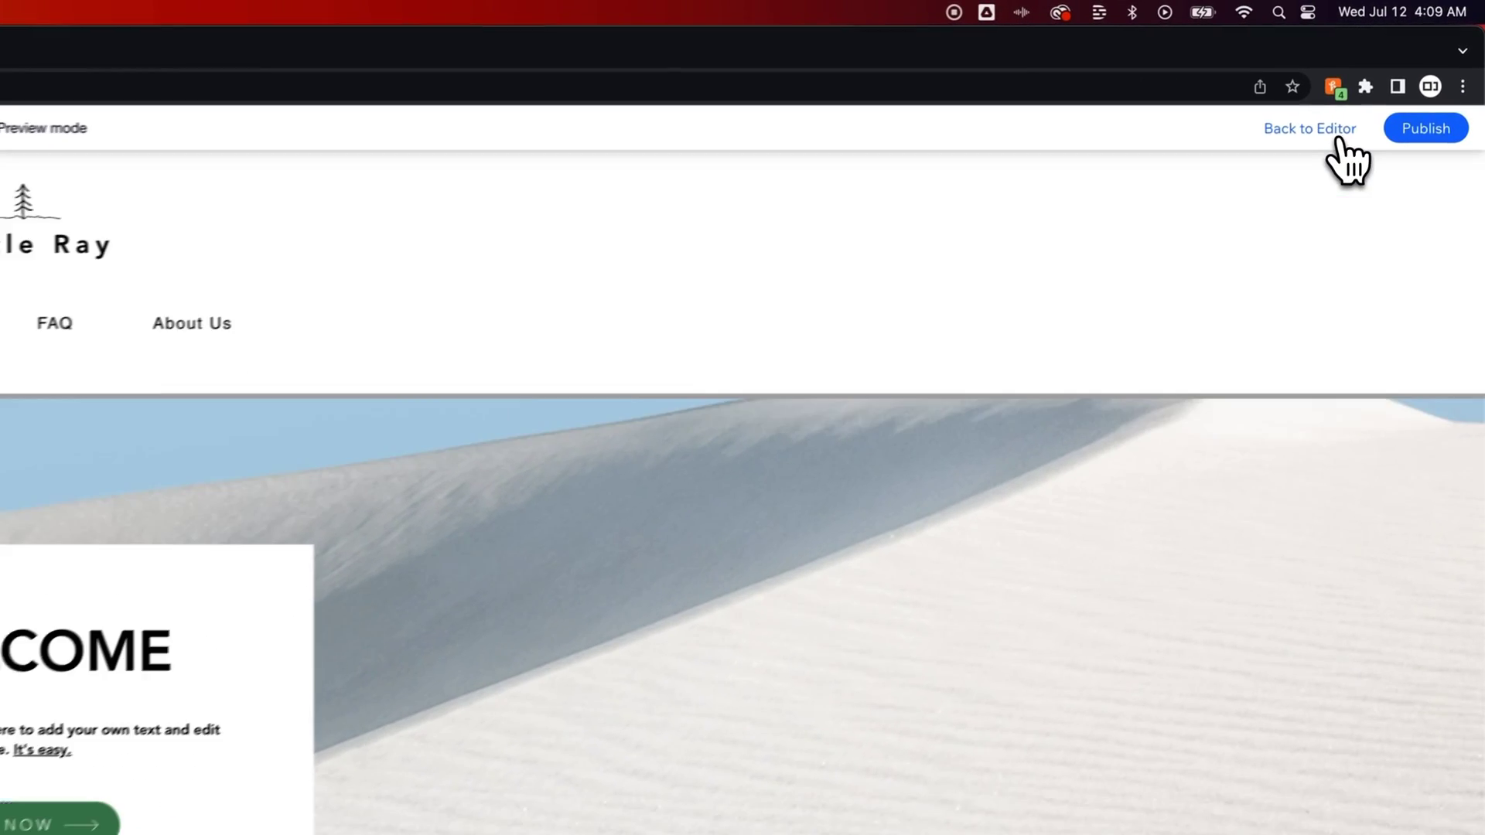
left_click(1397, 65)
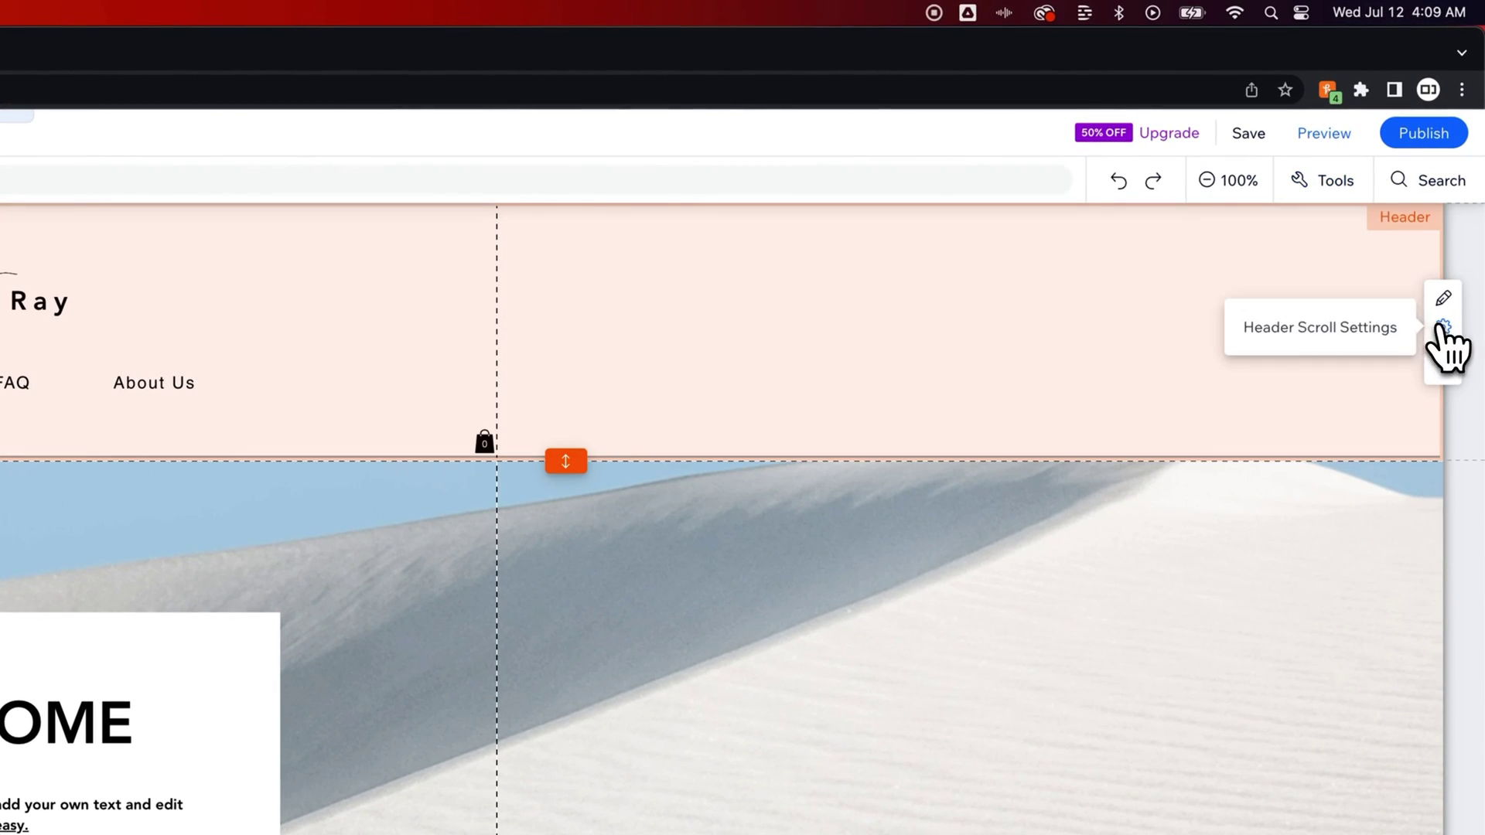
- Set the header's scroll behavior to Fades out and open the site preview
left_click(1443, 327)
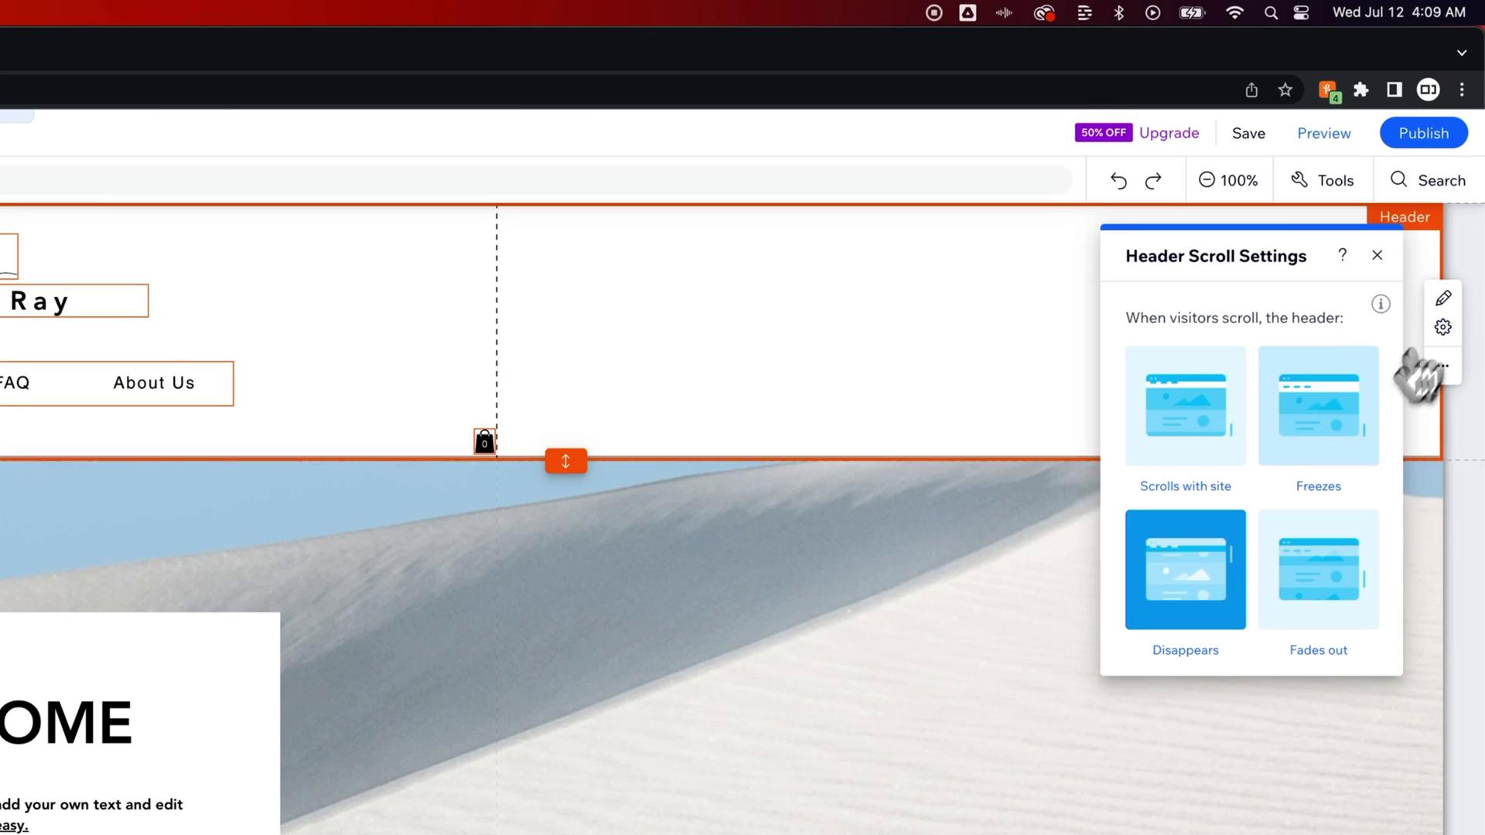
left_click(1318, 571)
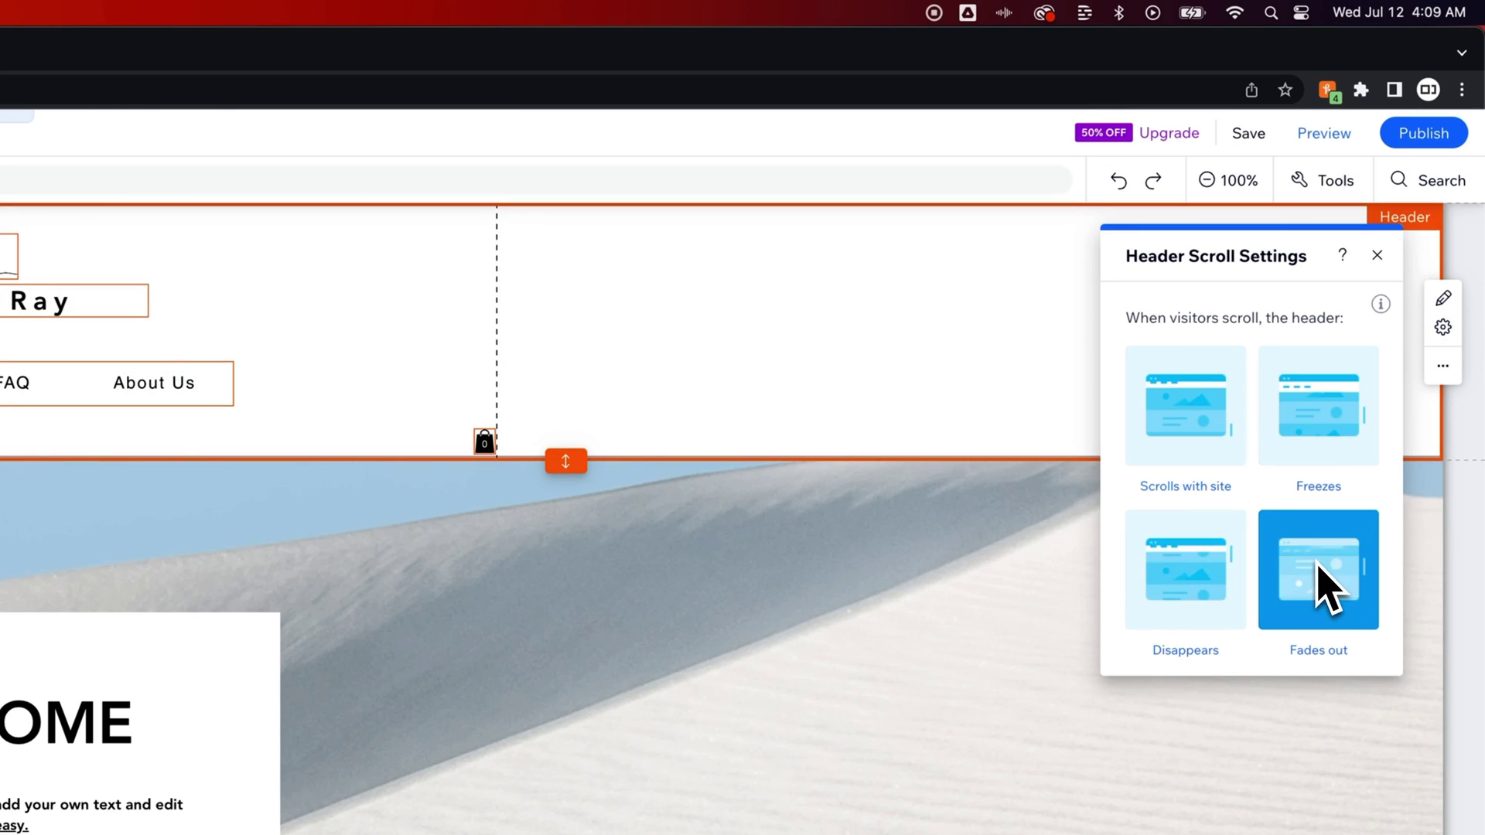
left_click(1022, 508)
left_click(1321, 135)
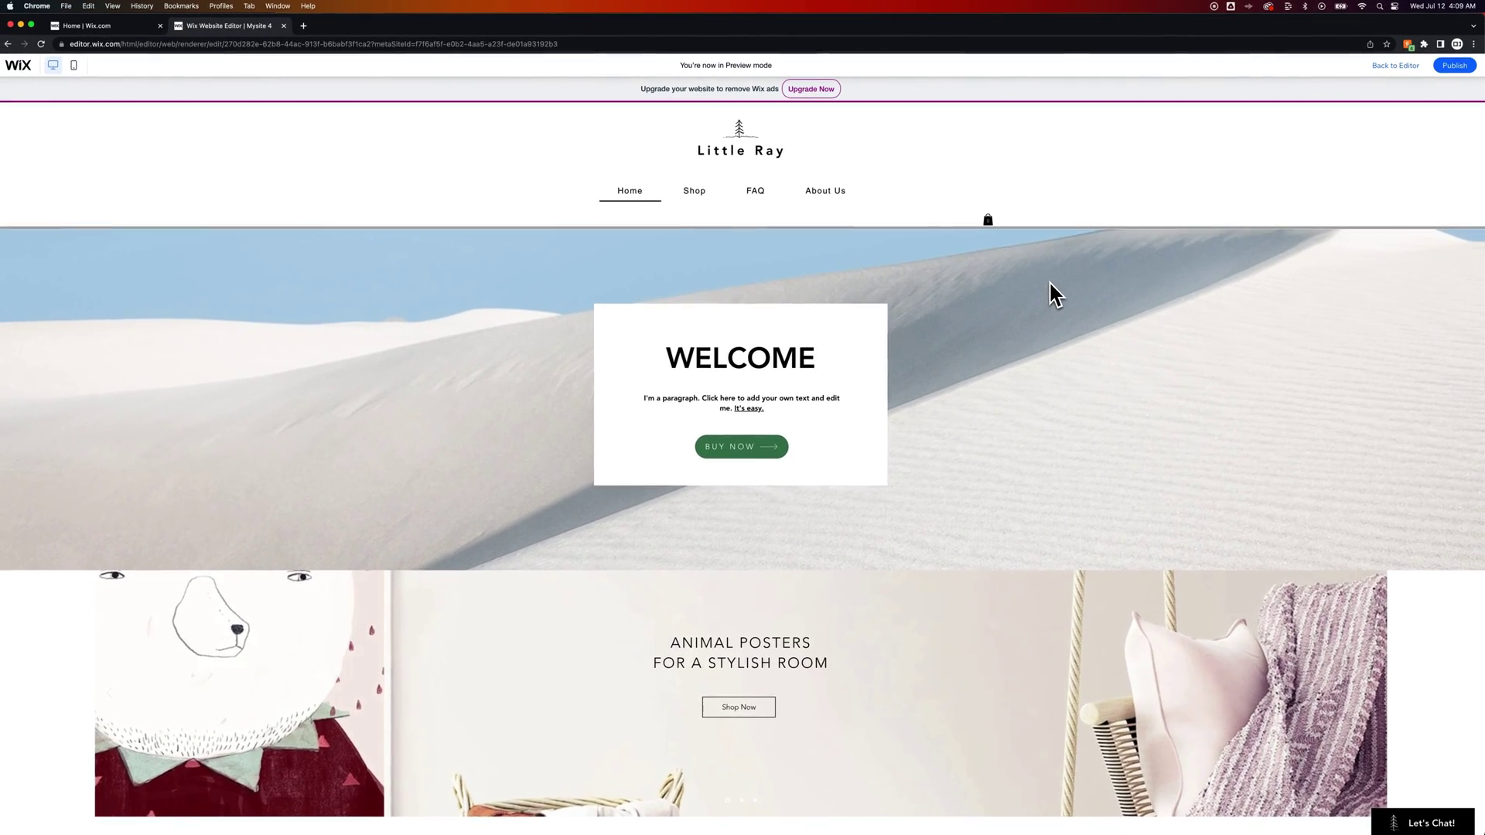
- Test the Fades out header by scrolling through the previewed home page, and go back to the editor
scroll(1051, 283, "down", 5)
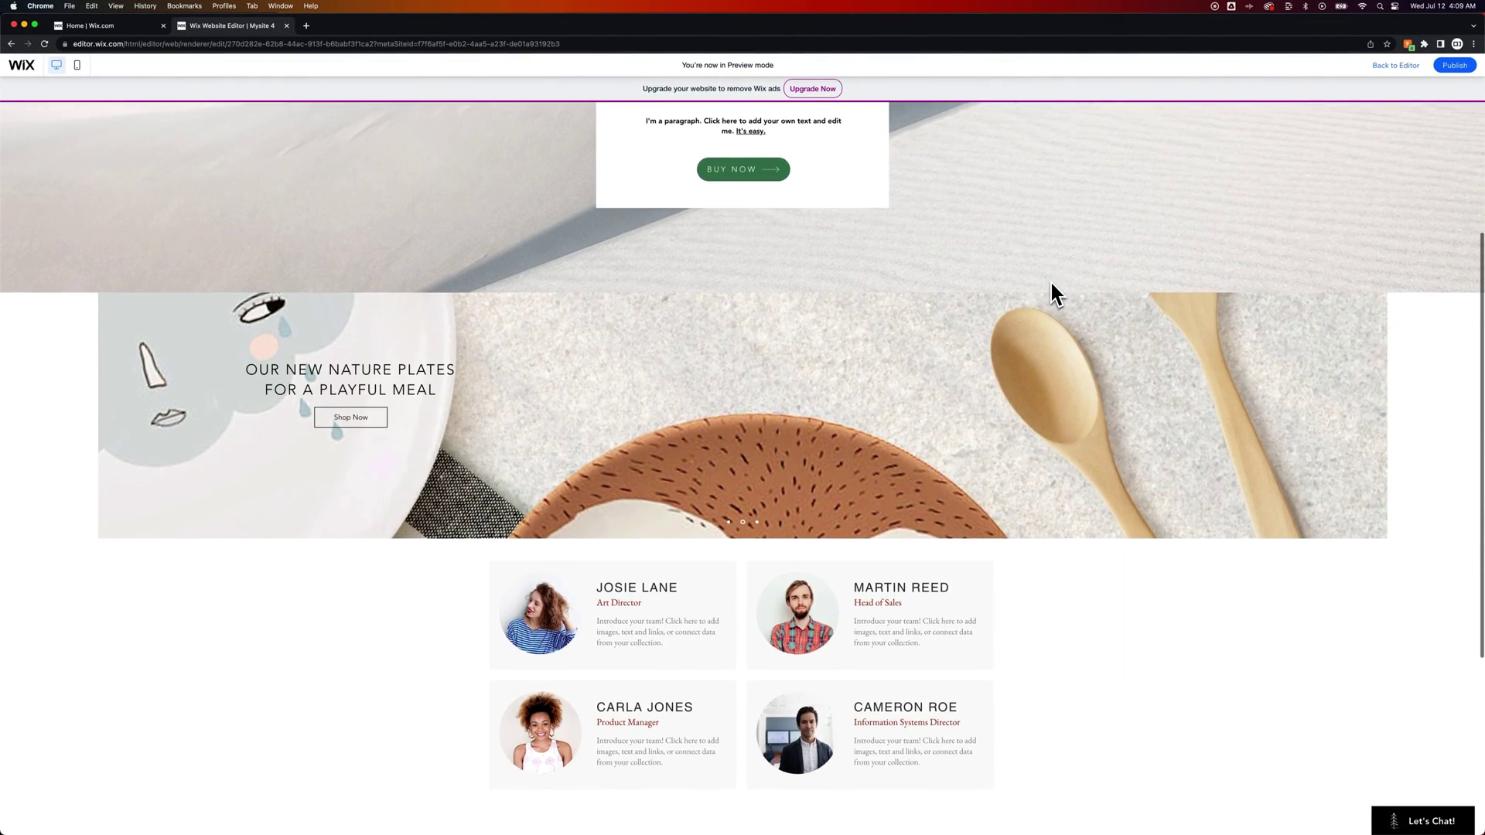
scroll(1051, 283, "up", 5)
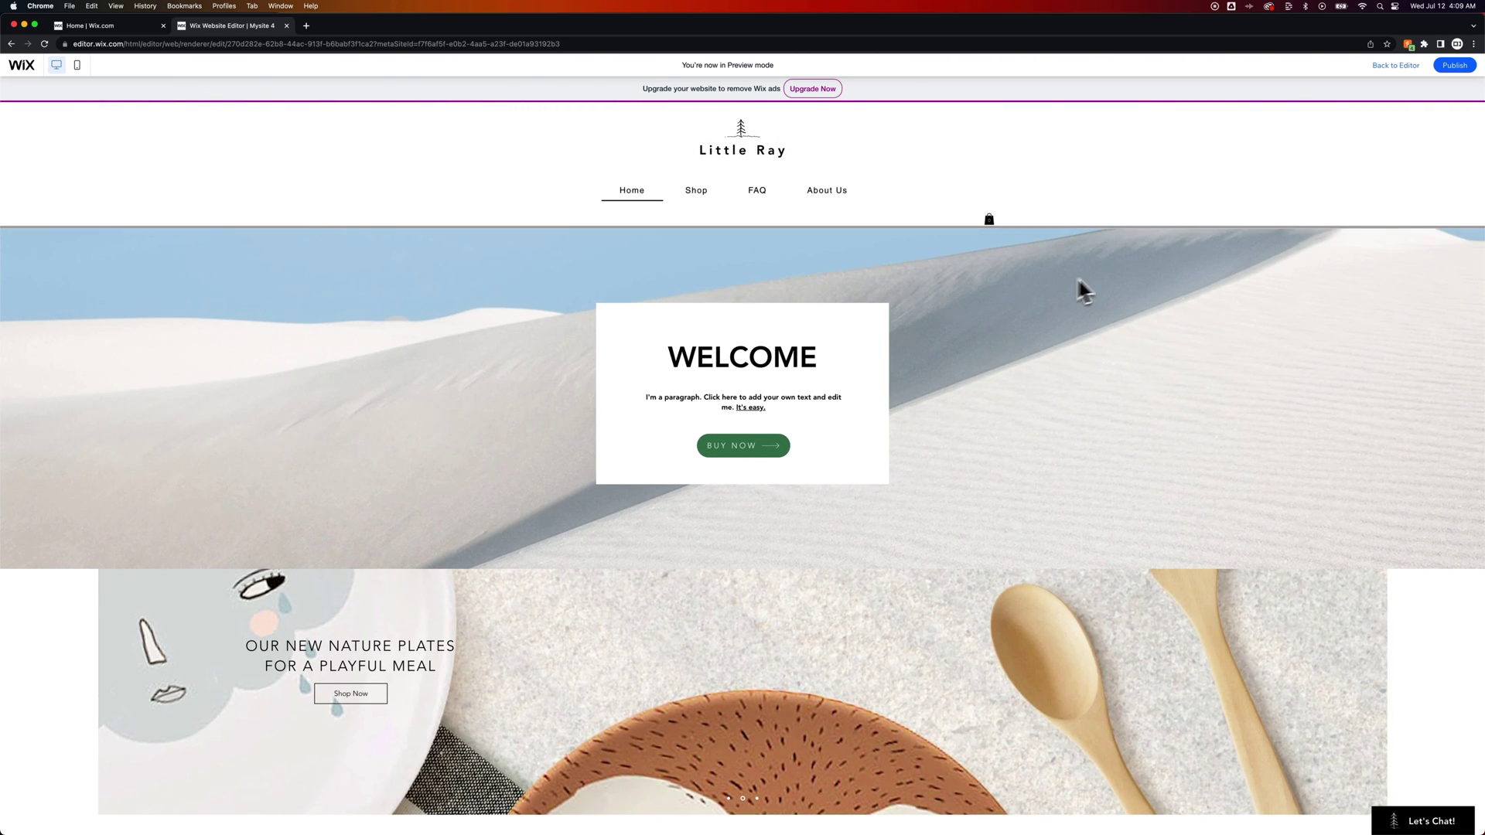
left_click(1395, 66)
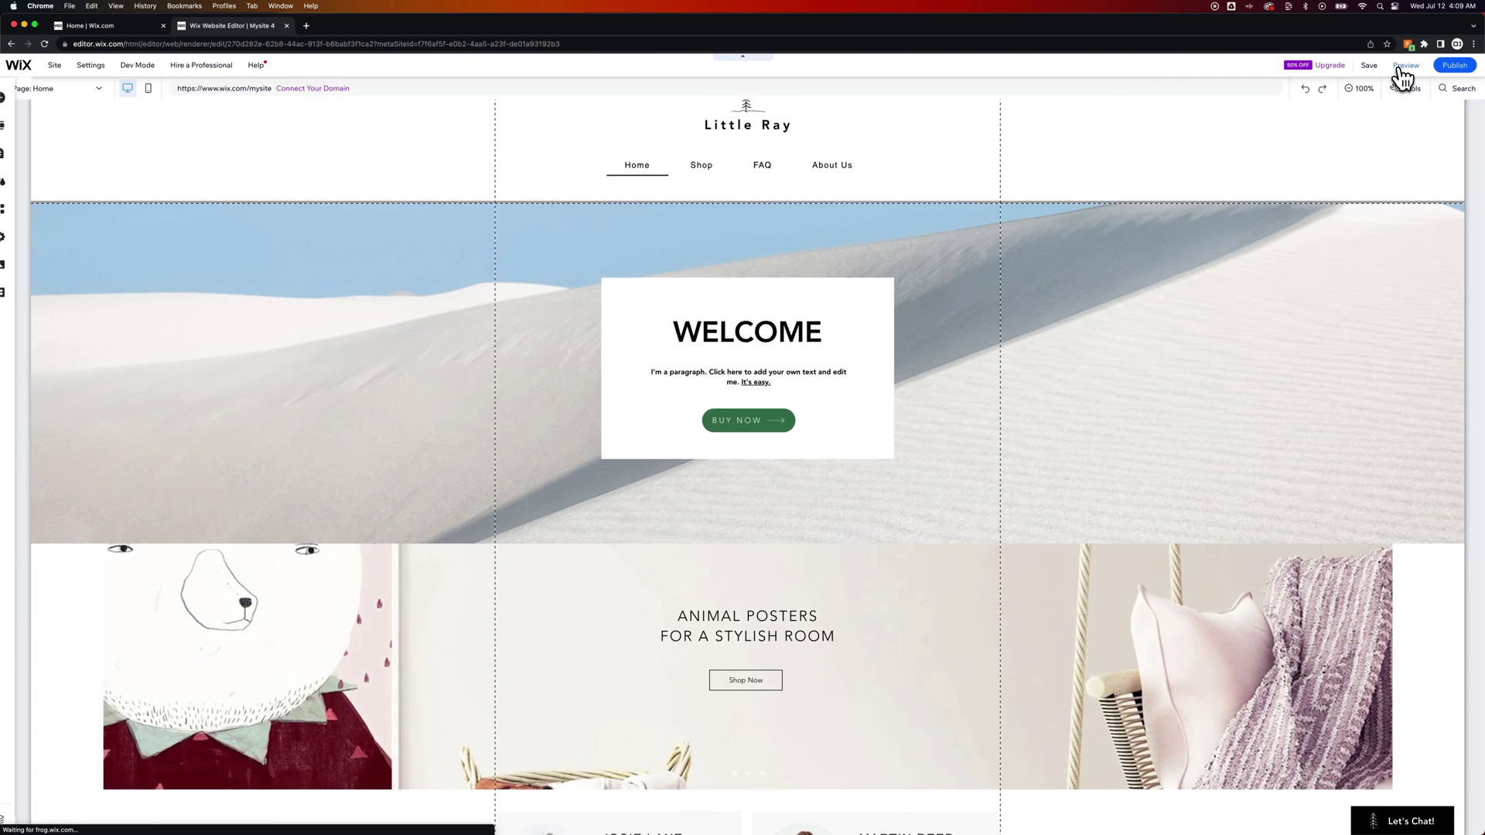